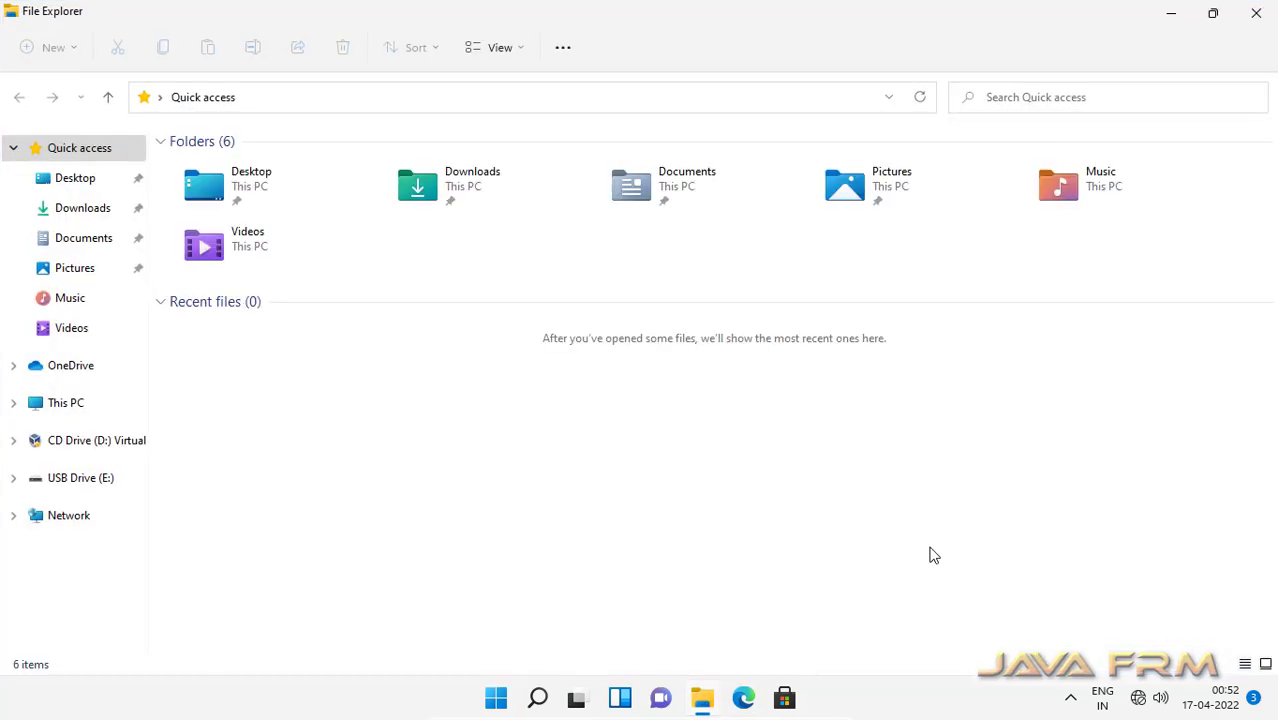
Extract the amazon-corretto-11.0.14.10.1-windows-x64-jdk archive from the USB drive's Windows11 folder to the C: drive with 7-Zip.
{"action": "left_click", "coordinate": [88, 481]}
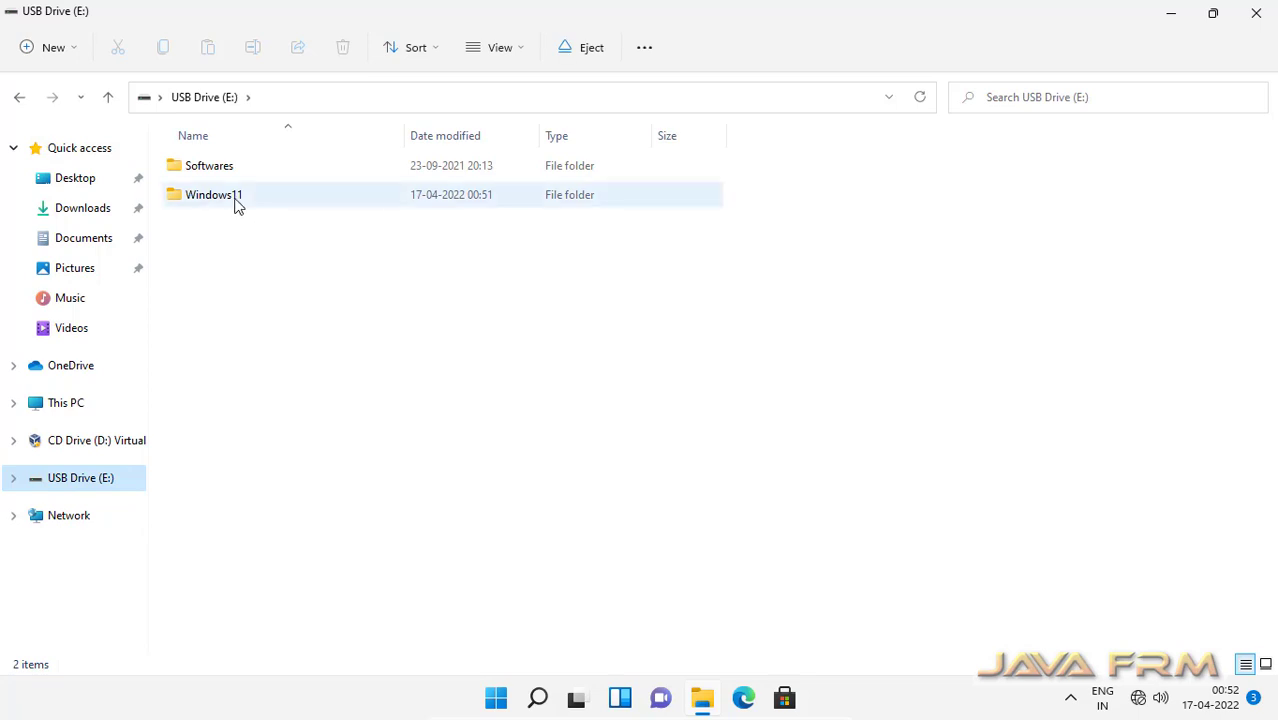
{"action": "double_click", "coordinate": [237, 204]}
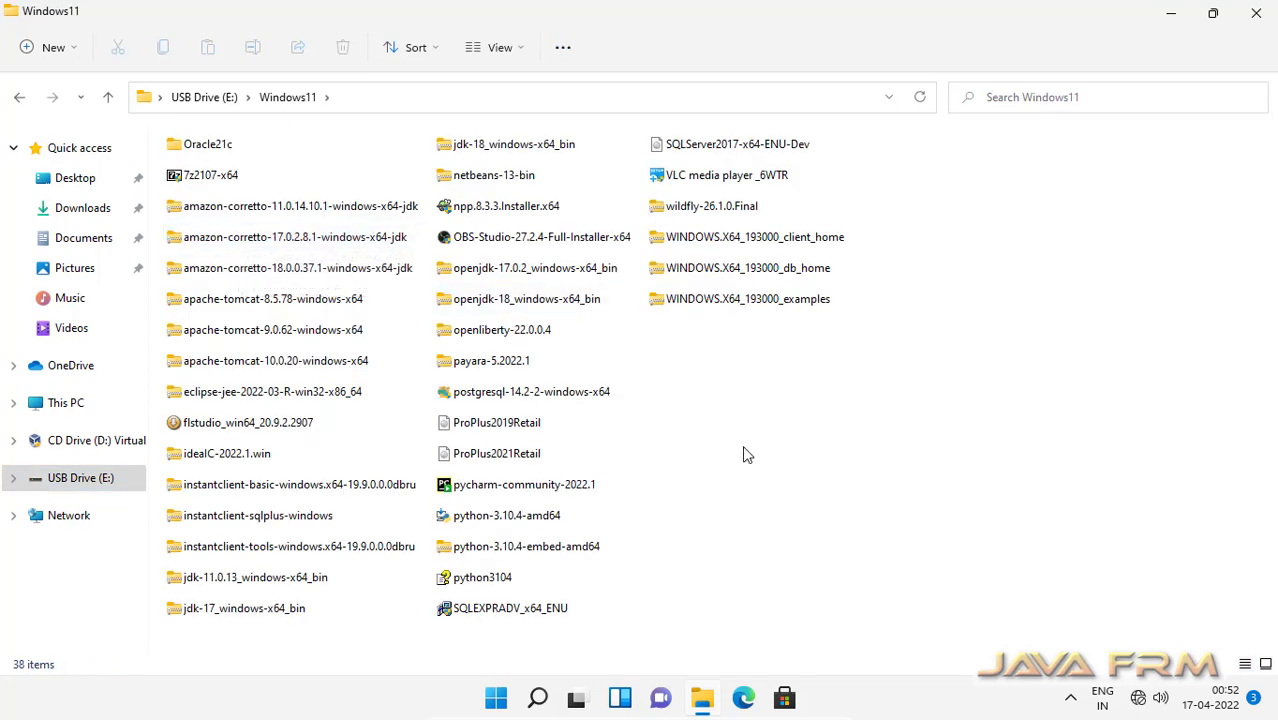
{"action": "left_click", "coordinate": [306, 218]}
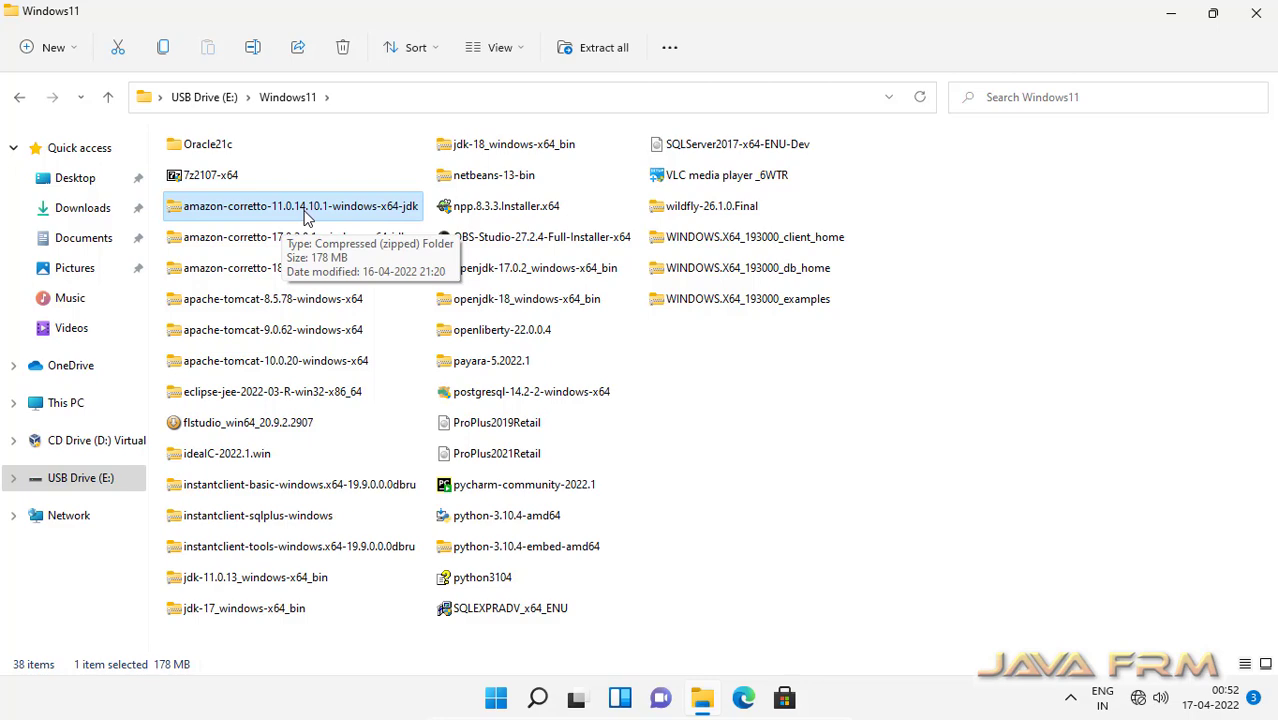
{"action": "right_click", "coordinate": [306, 218]}
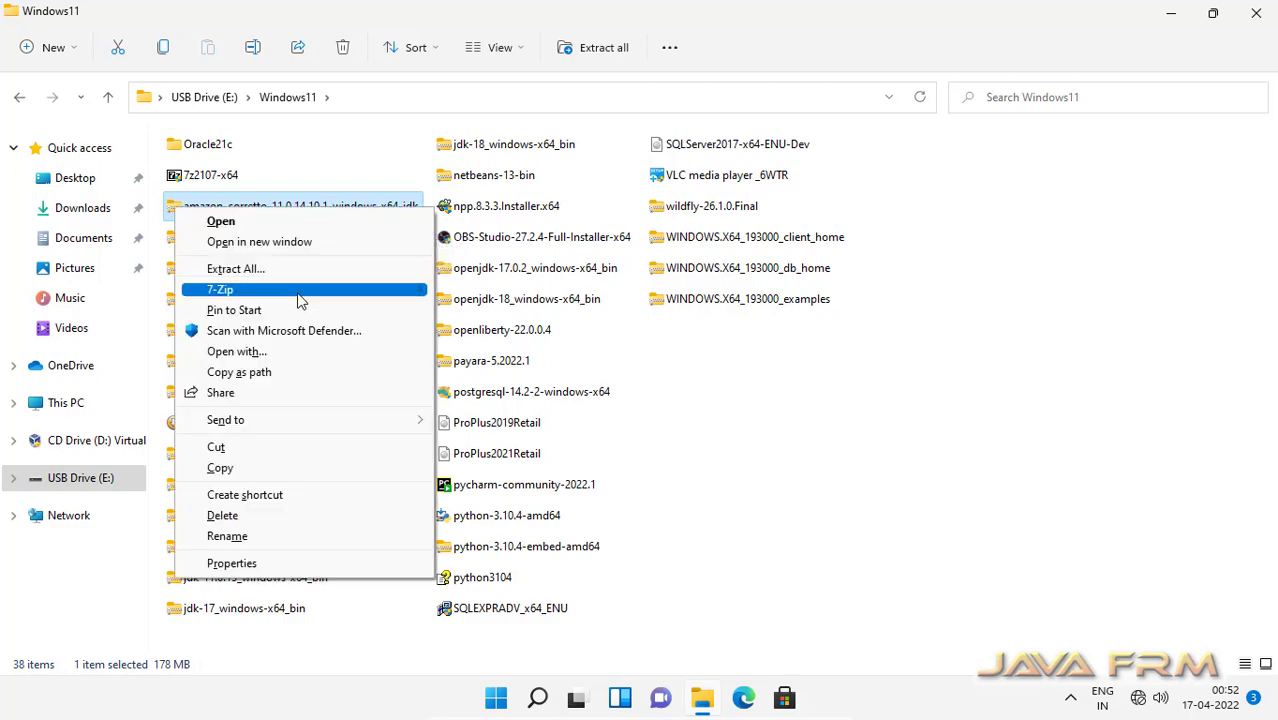
{"action": "mouse_move", "coordinate": [301, 289]}
{"action": "left_click", "coordinate": [520, 290]}
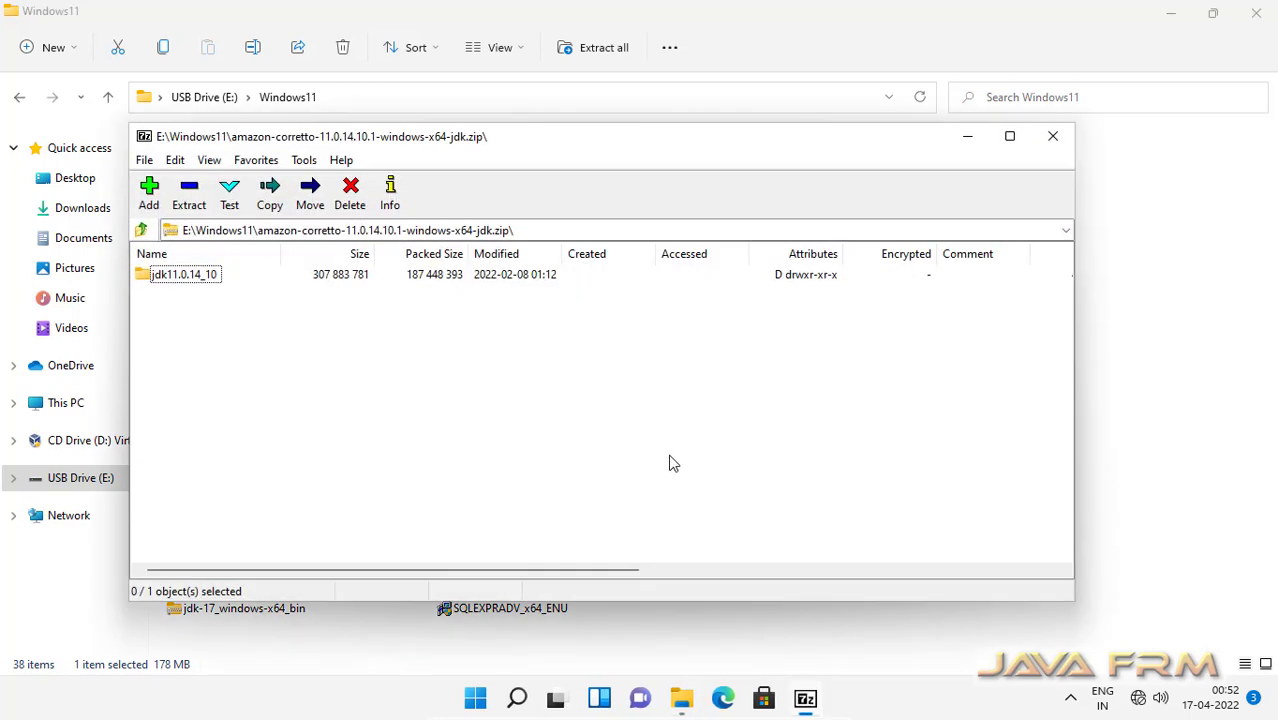
{"action": "left_click", "coordinate": [192, 195]}
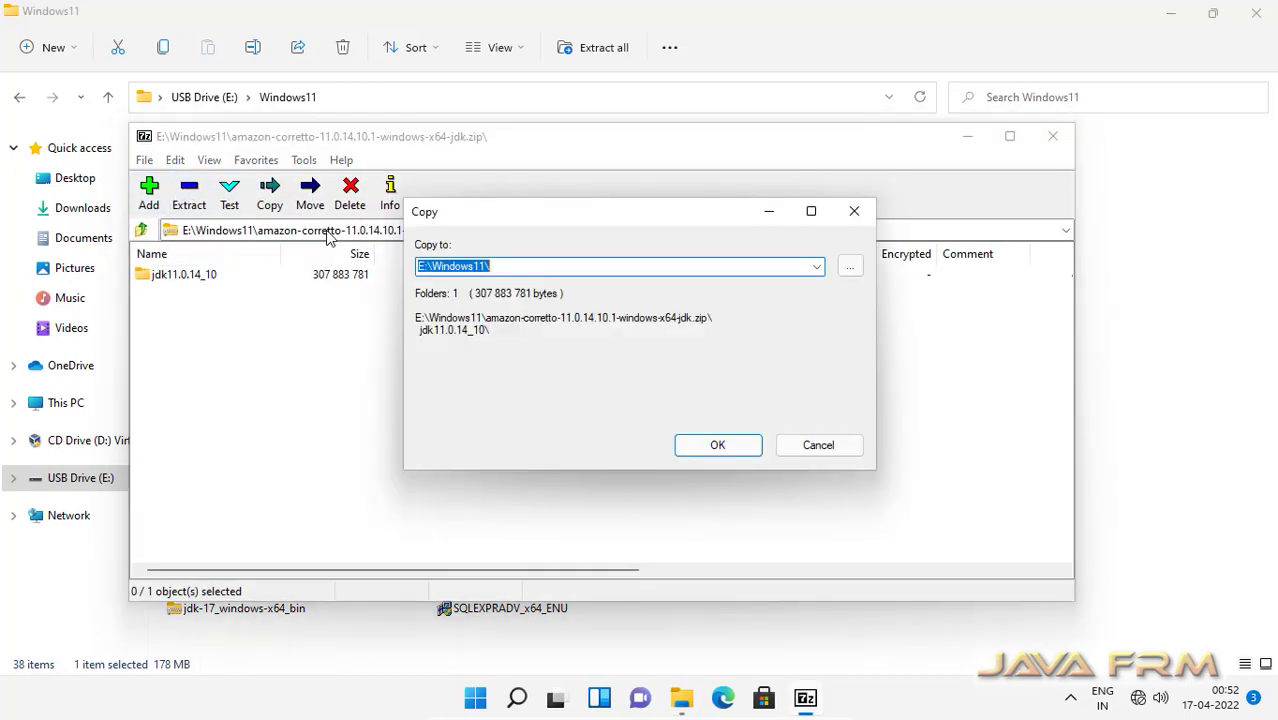
{"action": "type", "text": "C"}
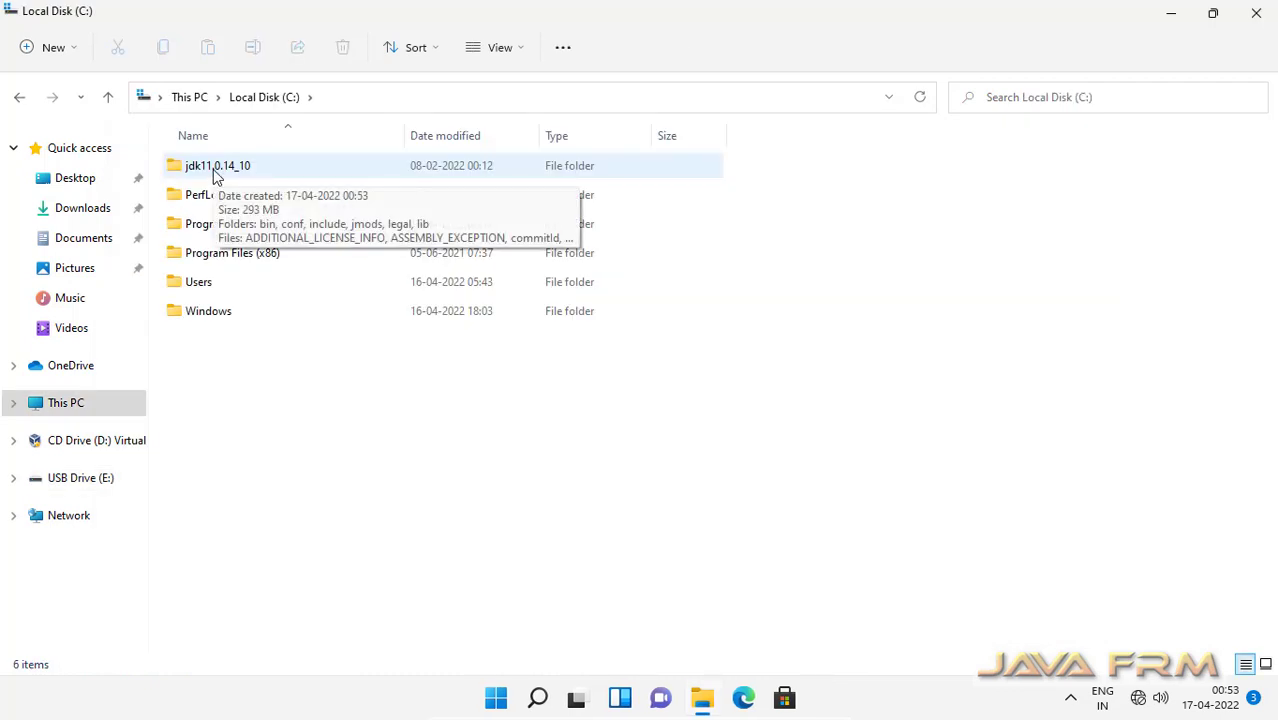
Rename the extracted jdk11.0.14_10 folder on the C: drive as jdk11.
{"action": "left_click", "coordinate": [215, 170]}
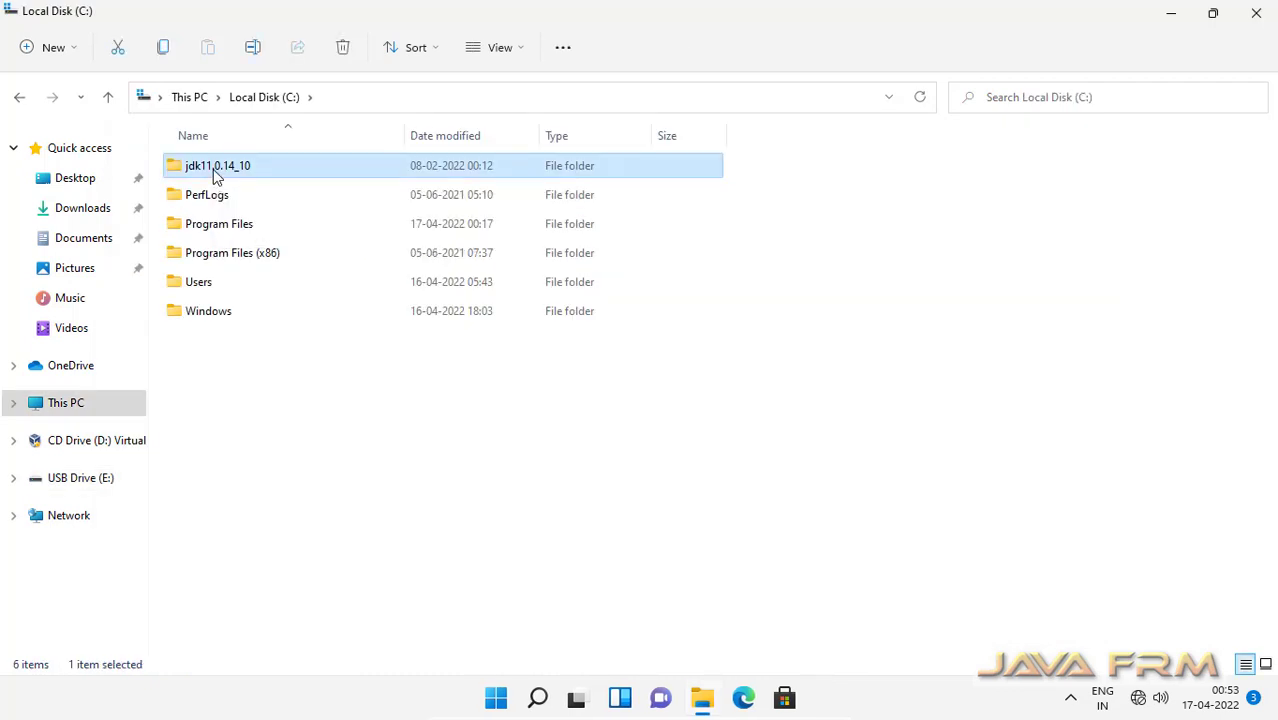
{"action": "left_click", "coordinate": [215, 175]}
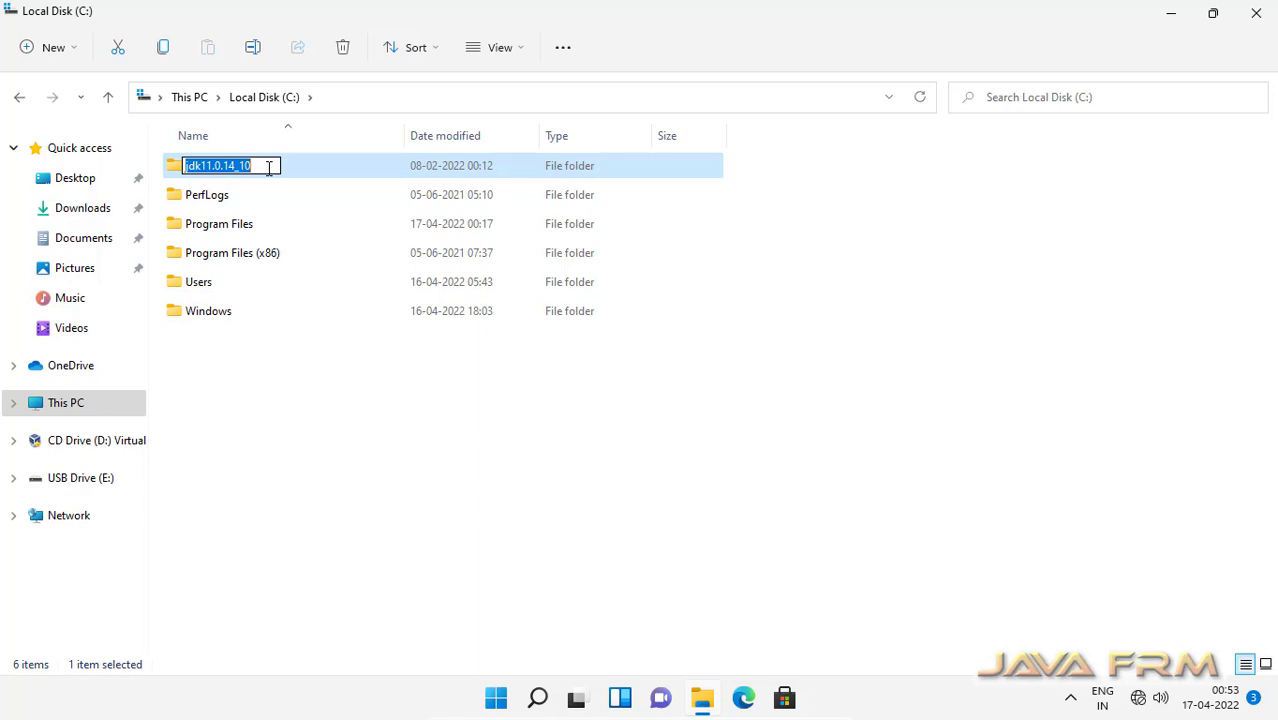
{"action": "left_click", "coordinate": [269, 168]}
{"action": "key", "text": "BackSpace"}
{"action": "key", "text": "BackSpace"}
{"action": "key", "text": "BackSpace"}
{"action": "key", "text": "BackSpace"}
{"action": "key", "text": "BackSpace"}
{"action": "key", "text": "BackSpace"}
{"action": "key", "text": "BackSpace"}
{"action": "key", "text": "BackSpace"}
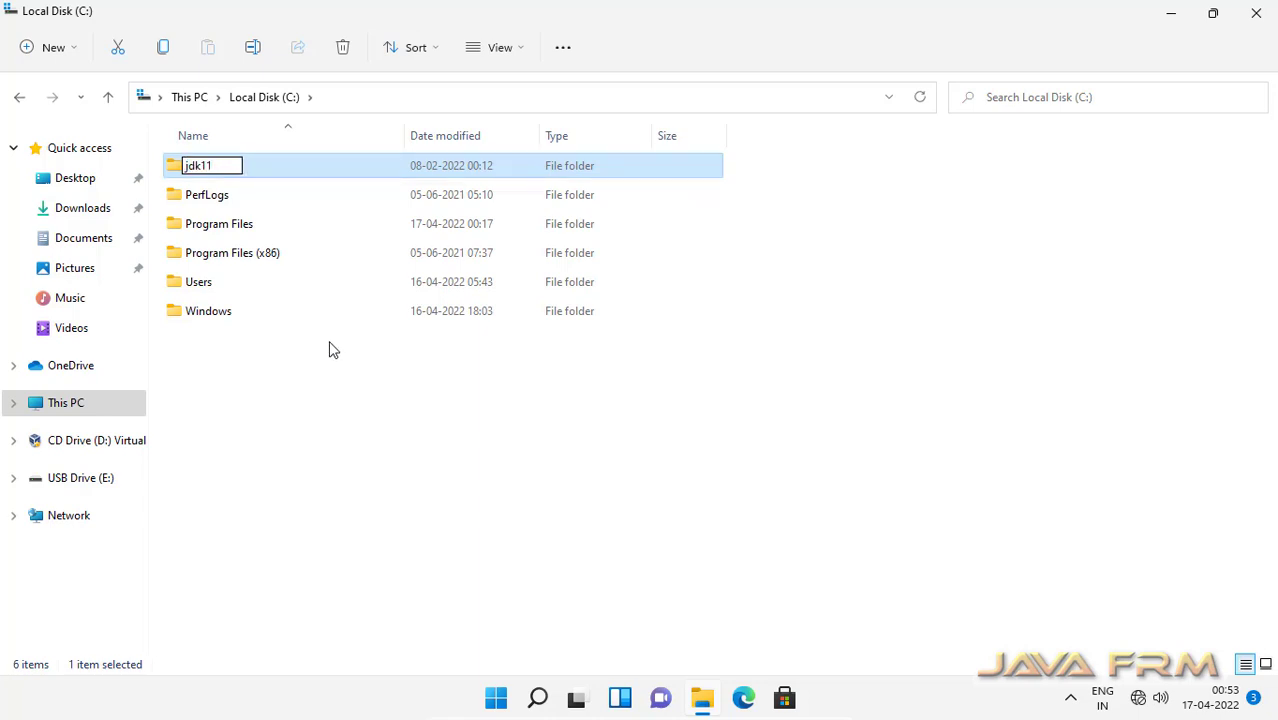
{"action": "key", "text": "Return"}
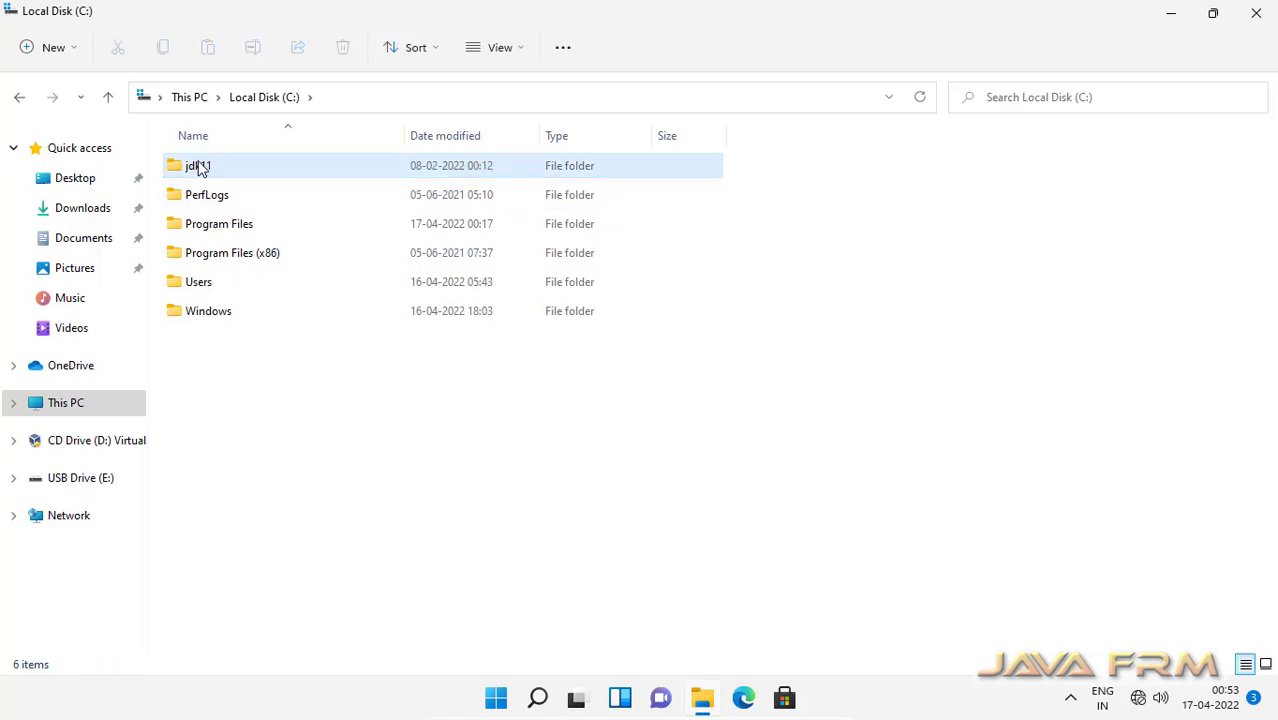
Open the bin subfolder of jdk11, switch it to List view and look through its files.
{"action": "double_click", "coordinate": [198, 164]}
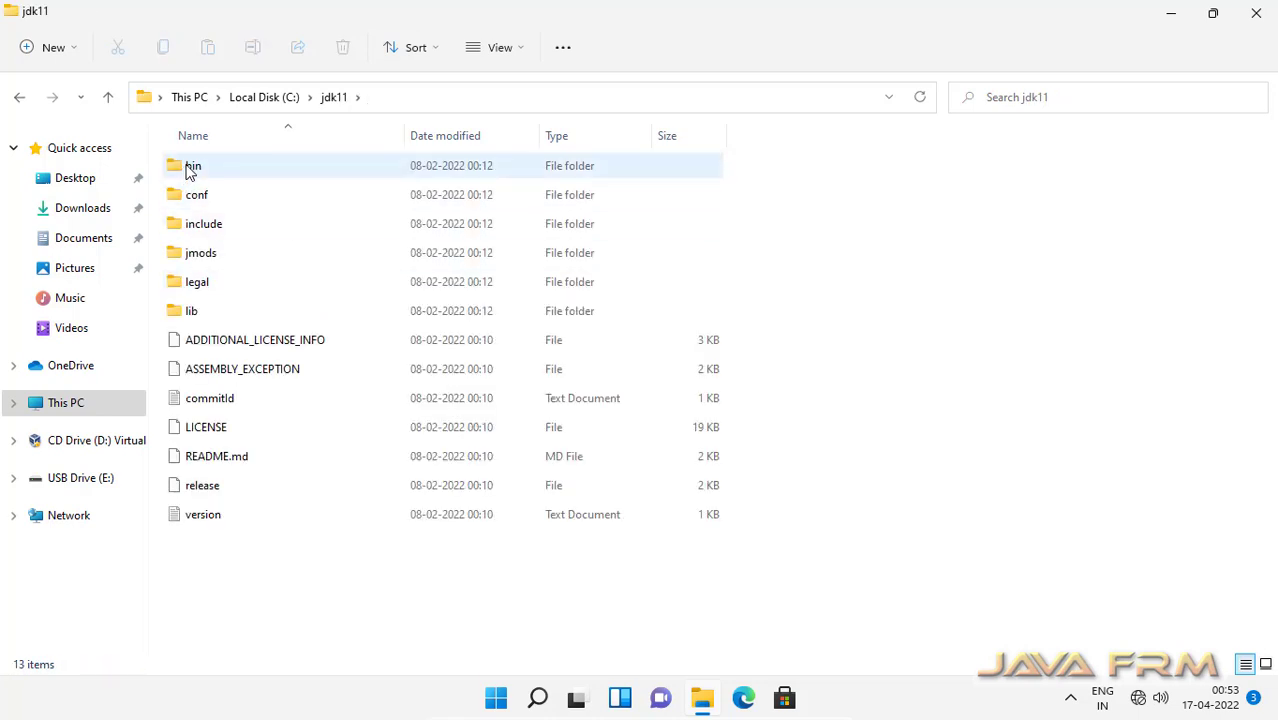
{"action": "double_click", "coordinate": [190, 168]}
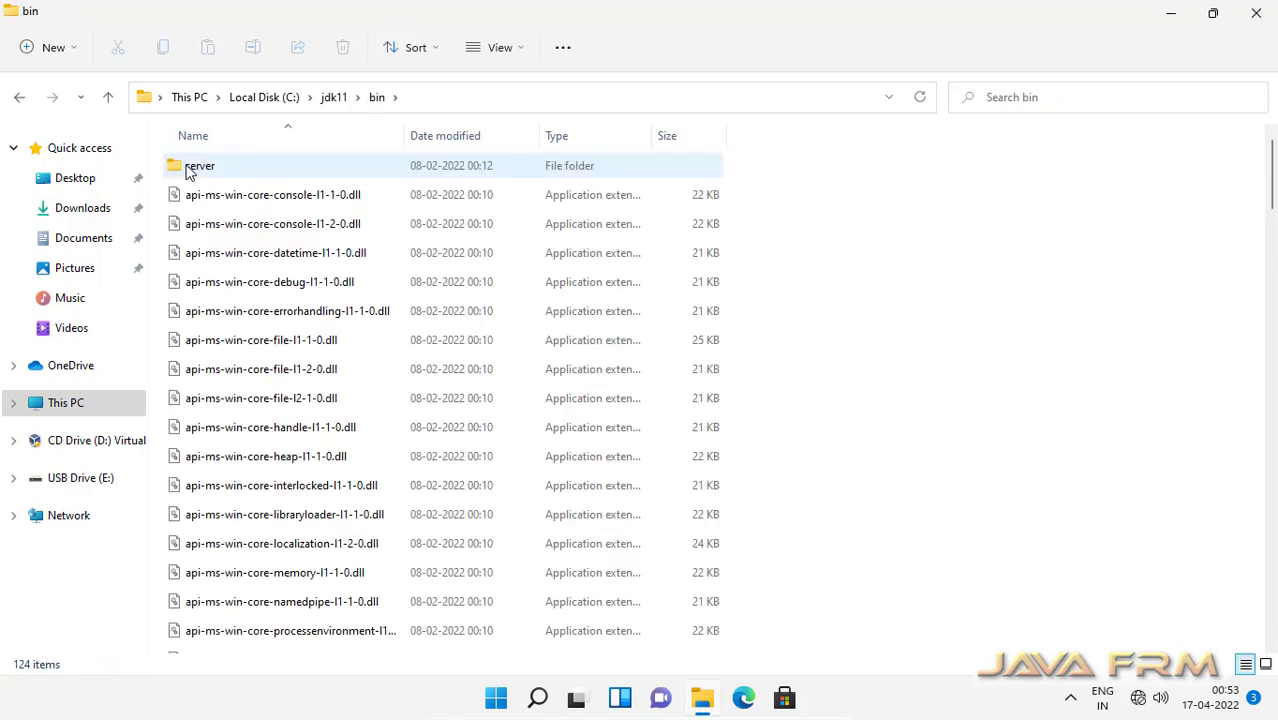
{"action": "left_click", "coordinate": [496, 48]}
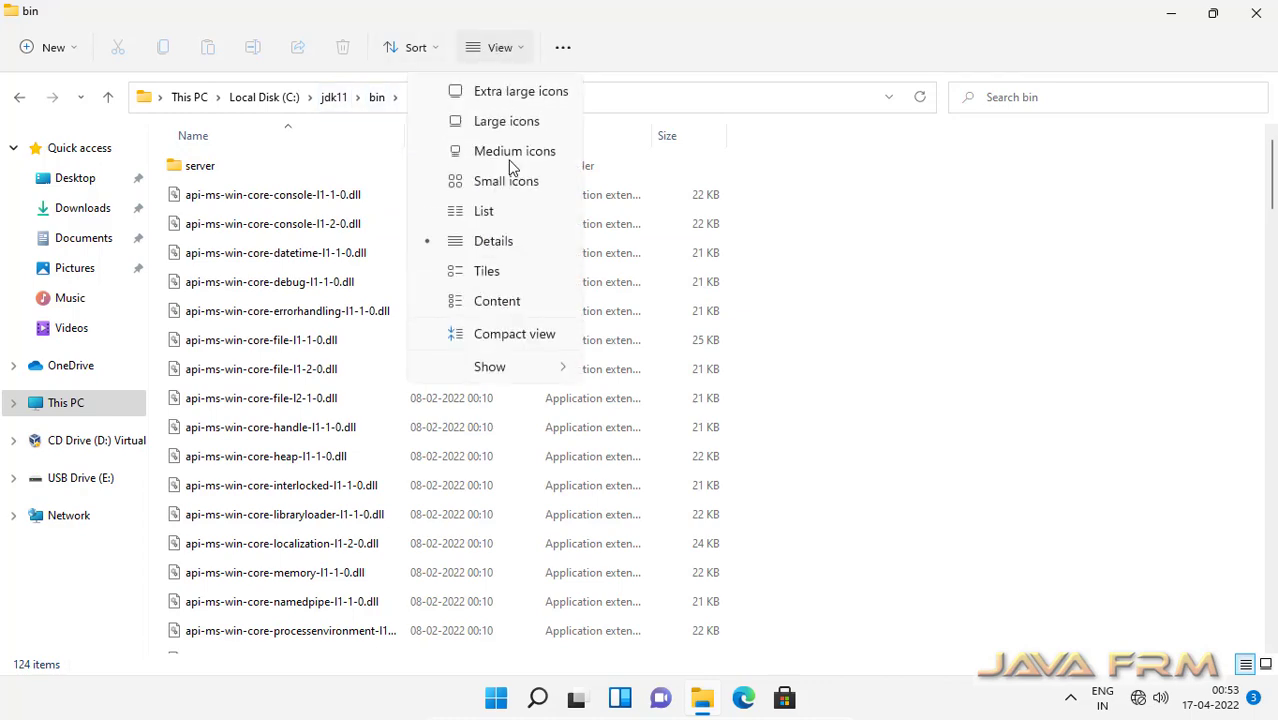
{"action": "left_click", "coordinate": [484, 211]}
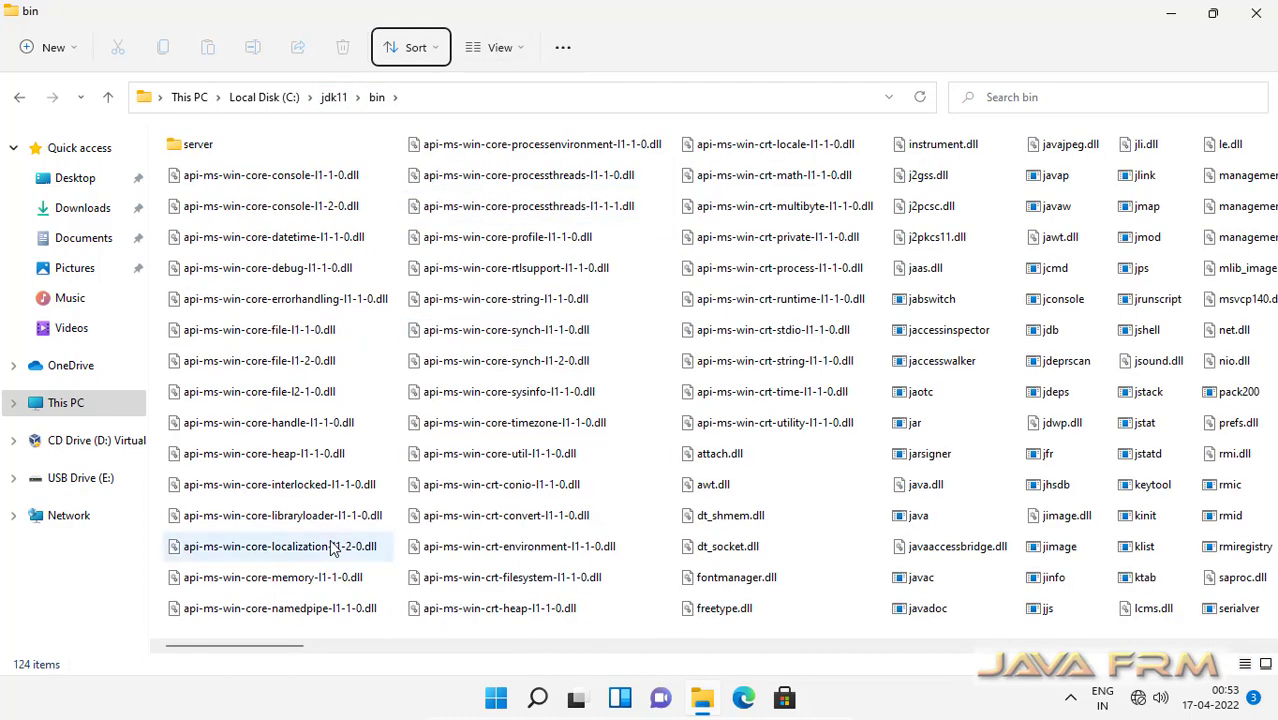
{"action": "mouse_move", "coordinate": [334, 548]}
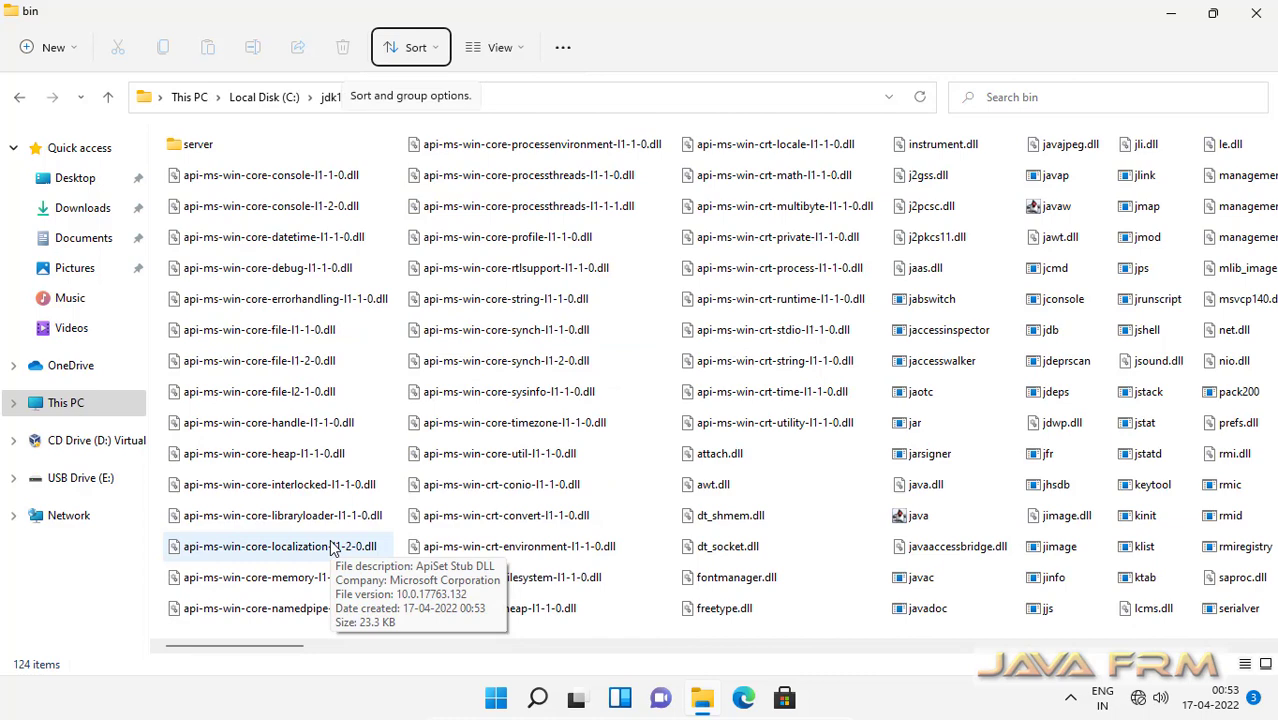
{"action": "scroll", "coordinate": [530, 515], "scroll_direction": "down", "scroll_amount": 3}
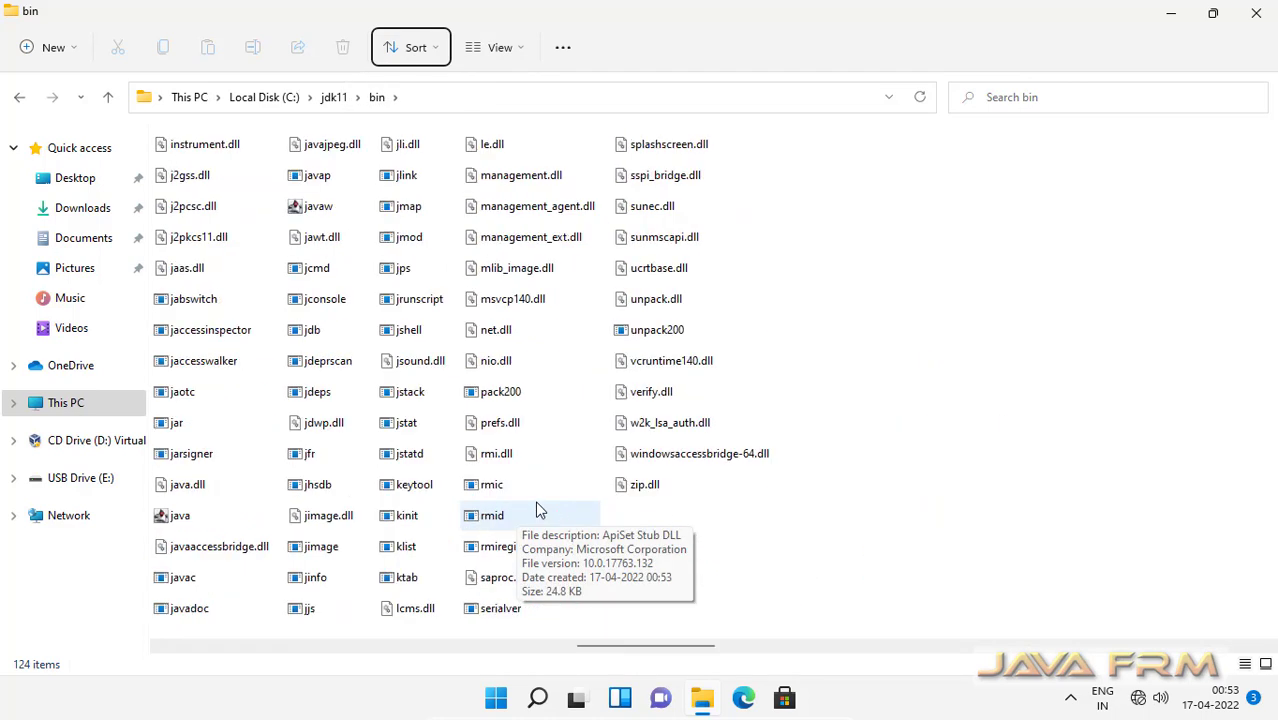
{"action": "scroll", "coordinate": [704, 541], "scroll_direction": "up", "scroll_amount": 4}
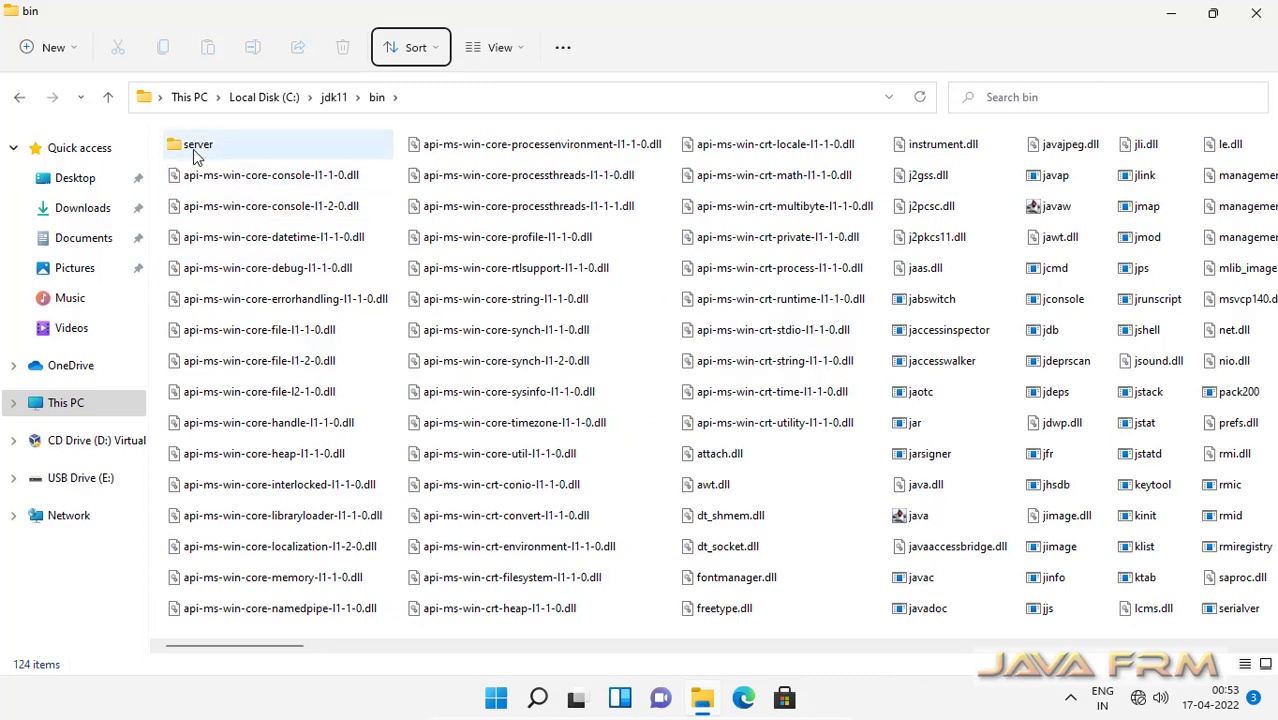
Look into the conf and include subfolders of jdk11.
{"action": "left_click", "coordinate": [338, 101]}
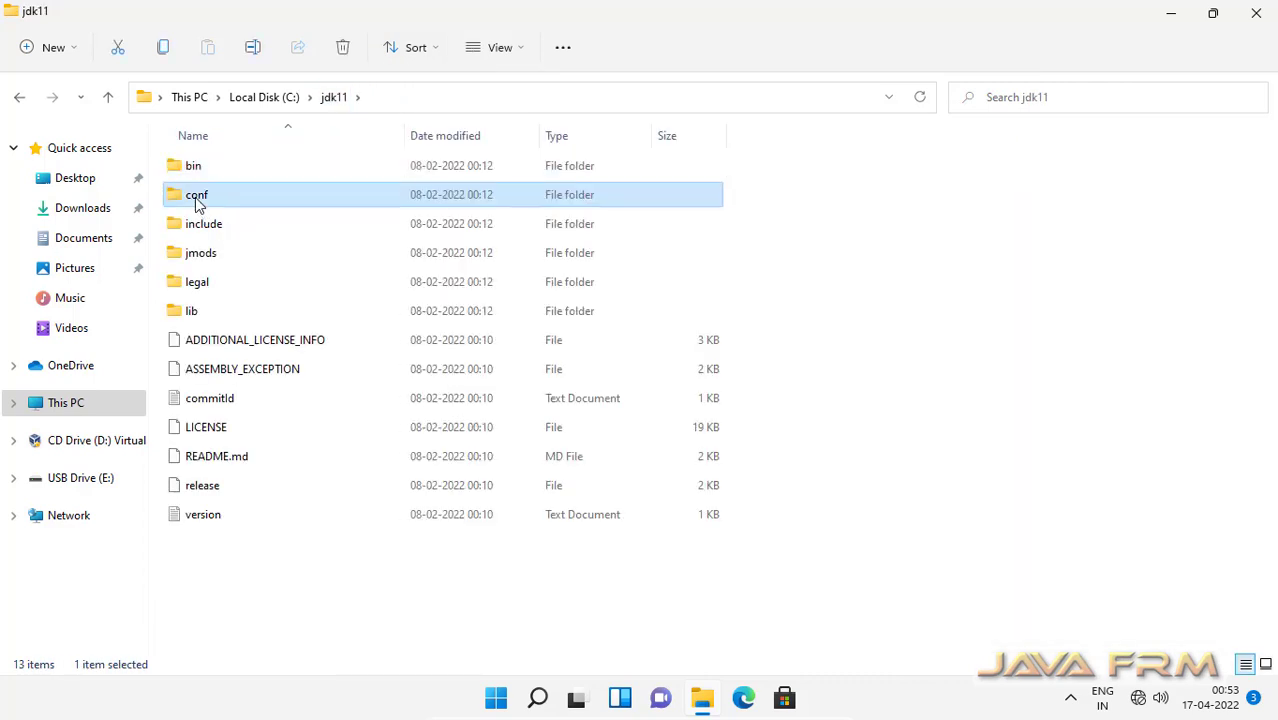
{"action": "double_click", "coordinate": [198, 203]}
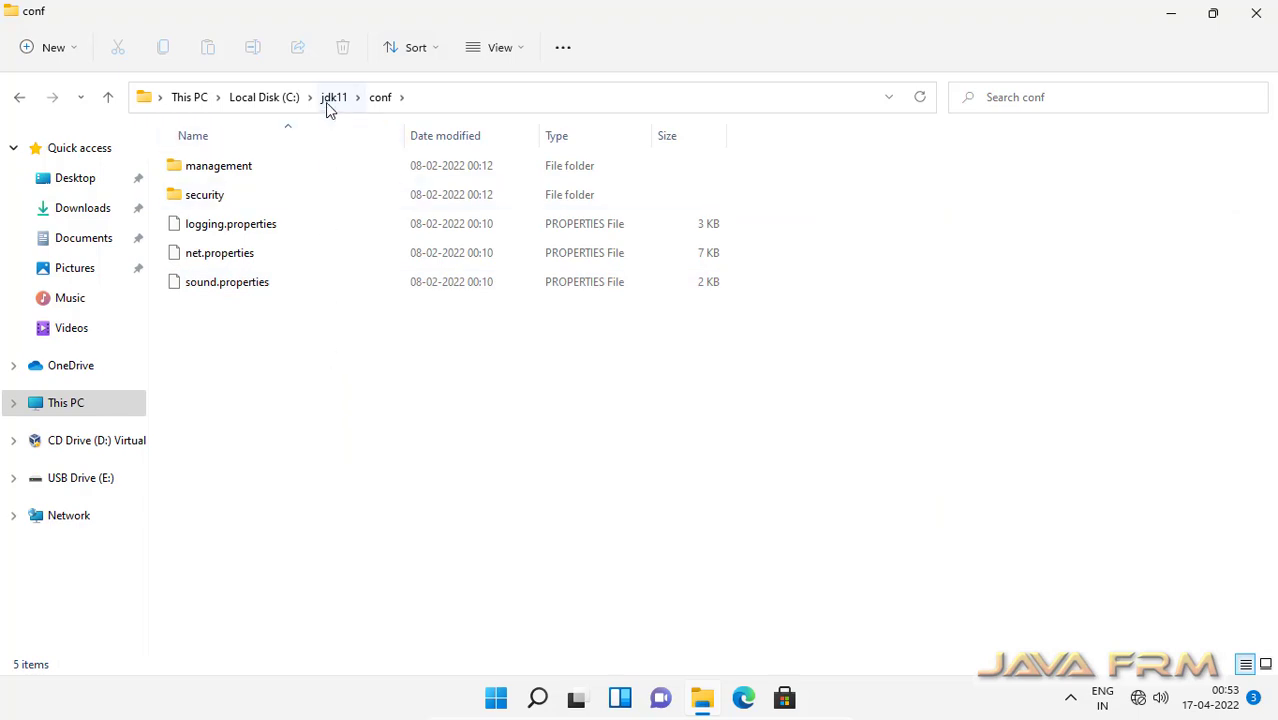
{"action": "left_click", "coordinate": [329, 104]}
{"action": "double_click", "coordinate": [203, 232]}
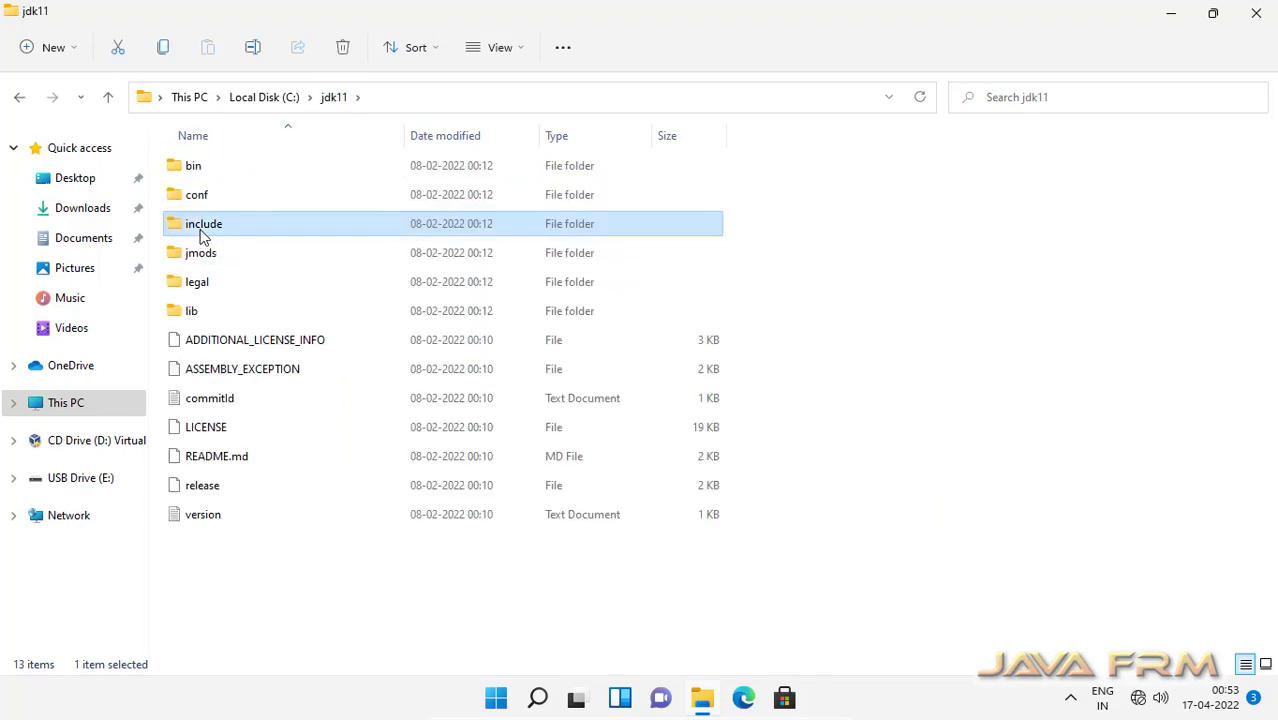
Open the jmods subfolder of jdk11 and show its module files in List view.
{"action": "left_click", "coordinate": [333, 100]}
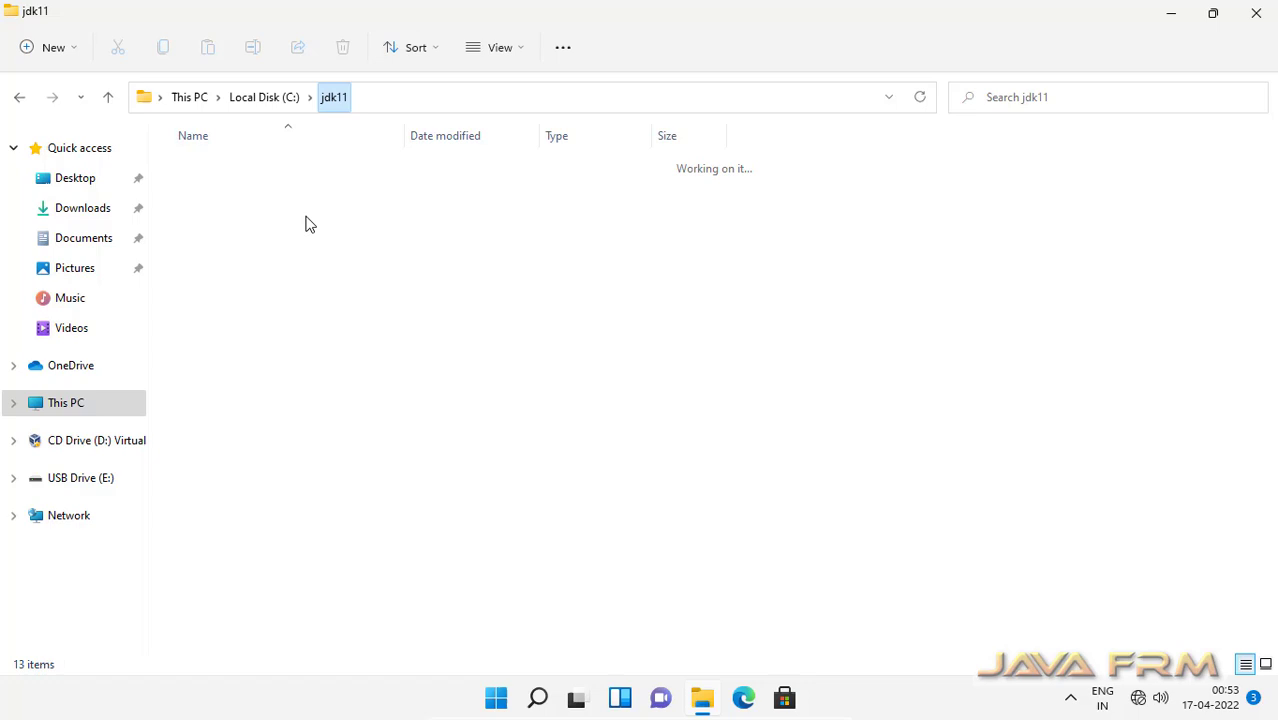
{"action": "double_click", "coordinate": [197, 258]}
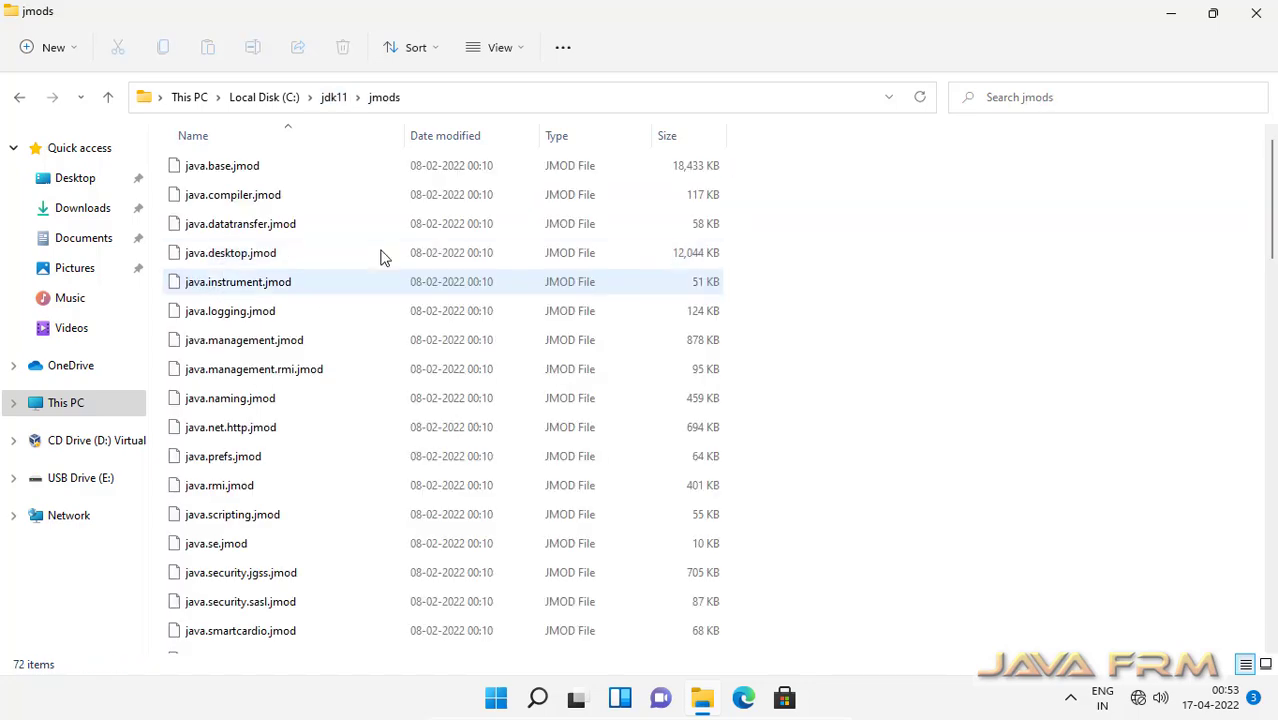
{"action": "left_click", "coordinate": [490, 50]}
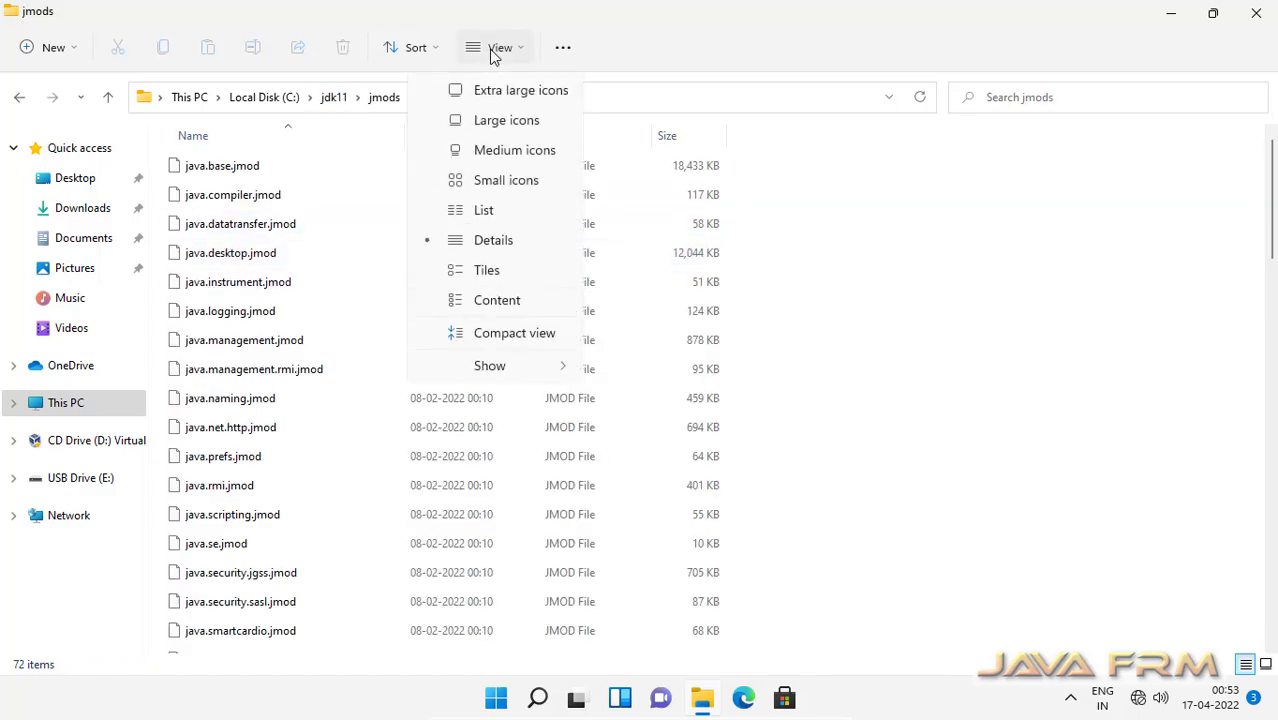
{"action": "left_click", "coordinate": [510, 214]}
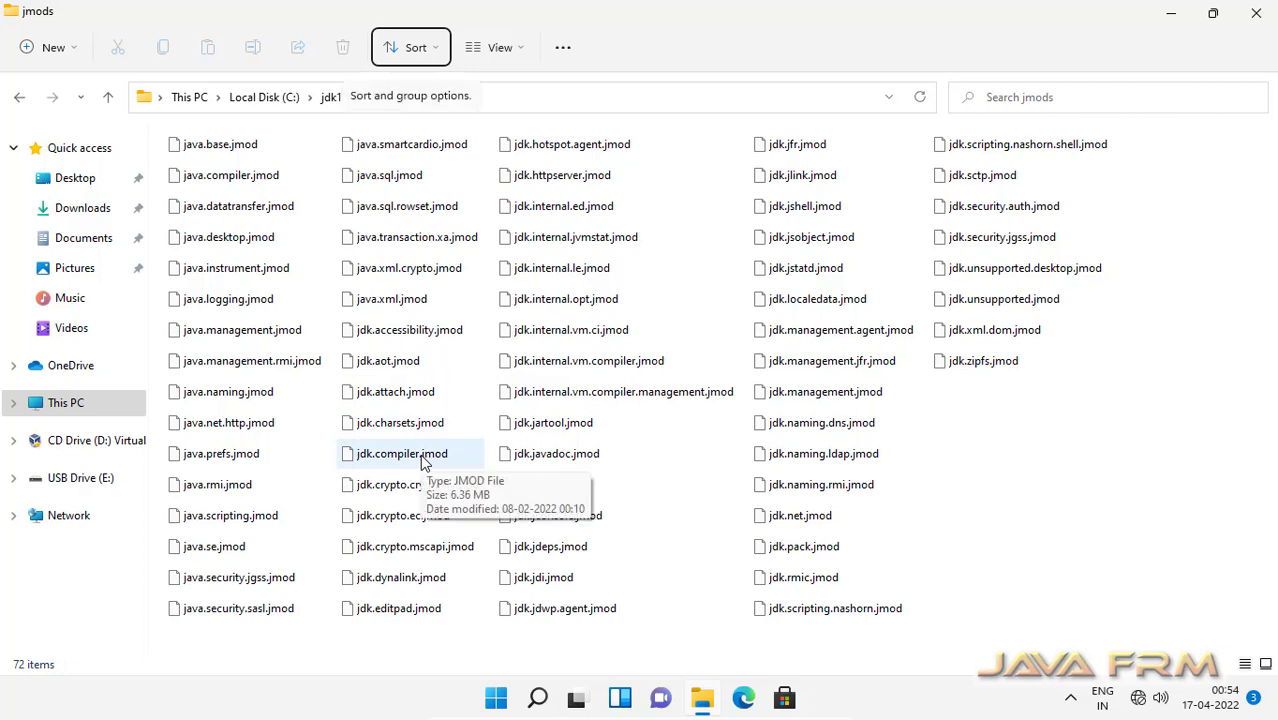
Open the legal subfolder of jdk11 and show its contents in List view.
{"action": "left_click", "coordinate": [333, 97]}
{"action": "left_click", "coordinate": [193, 285]}
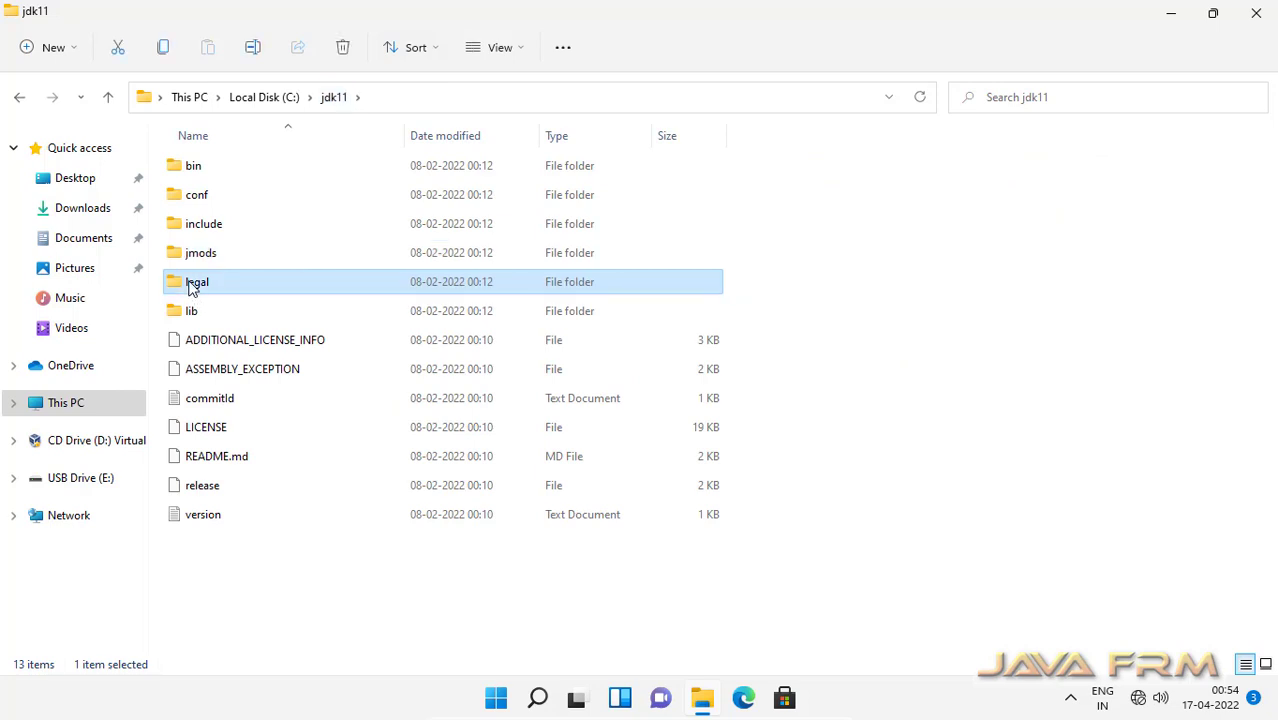
{"action": "left_click", "coordinate": [193, 285]}
{"action": "double_click", "coordinate": [173, 287]}
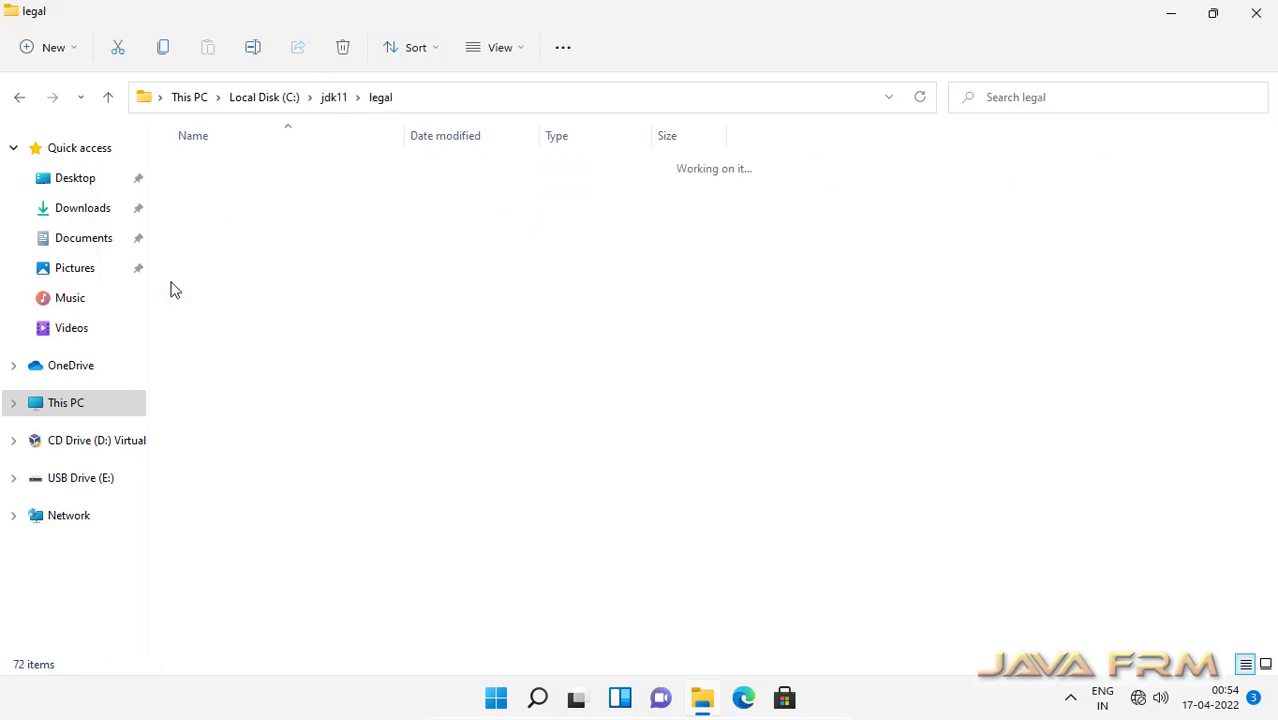
{"action": "left_click", "coordinate": [494, 47]}
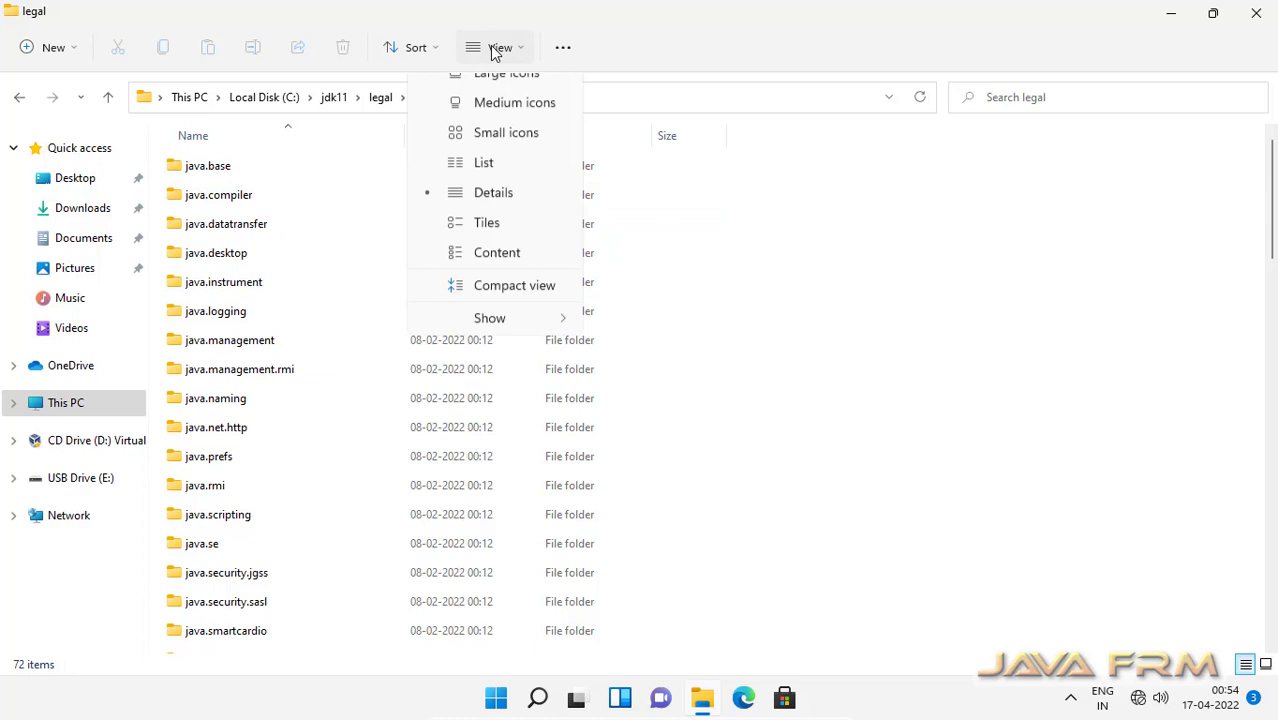
{"action": "left_click", "coordinate": [486, 211]}
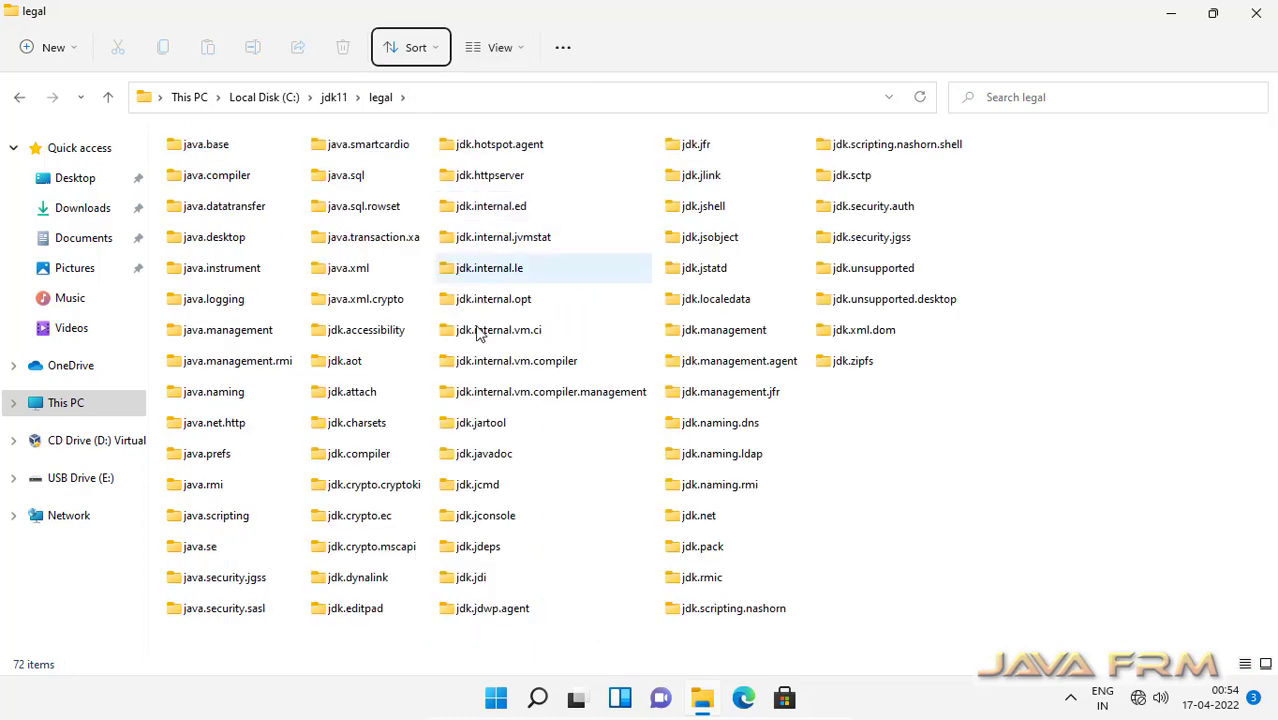
Open the lib subfolder of jdk11 and show its contents in List view.
{"action": "left_click", "coordinate": [334, 97]}
{"action": "double_click", "coordinate": [191, 311]}
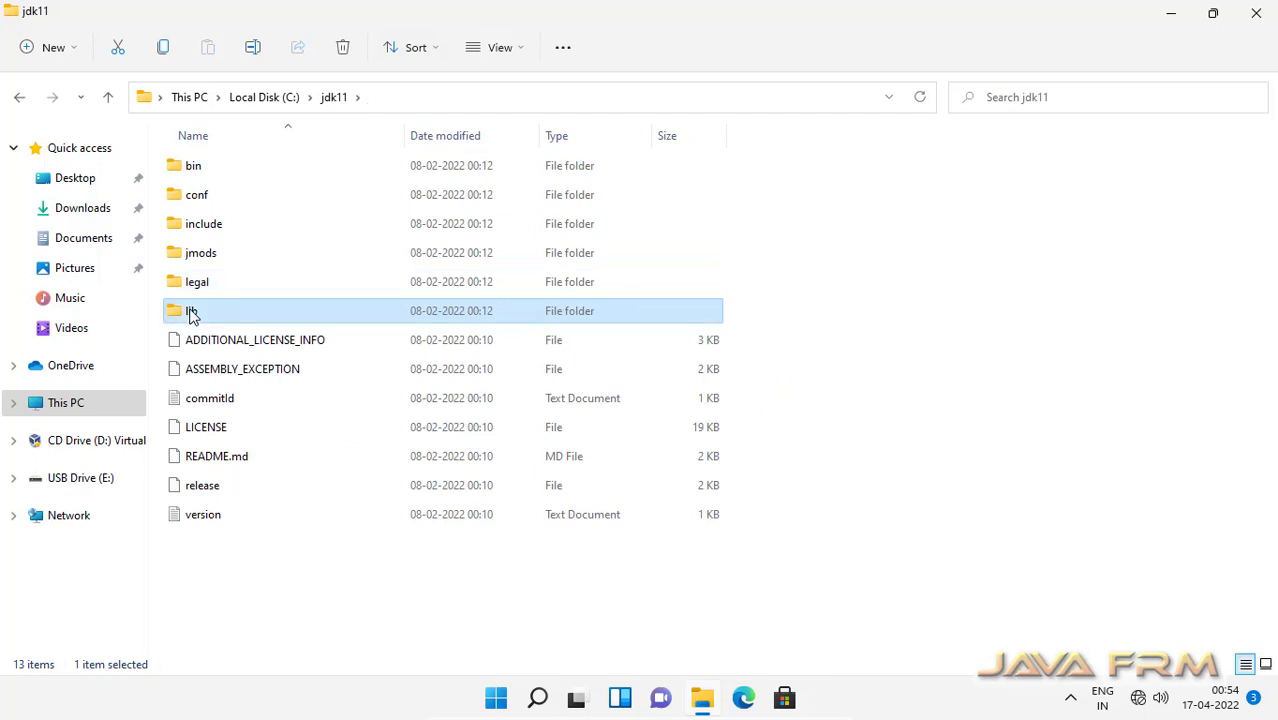
{"action": "left_click", "coordinate": [503, 50]}
{"action": "left_click", "coordinate": [503, 213]}
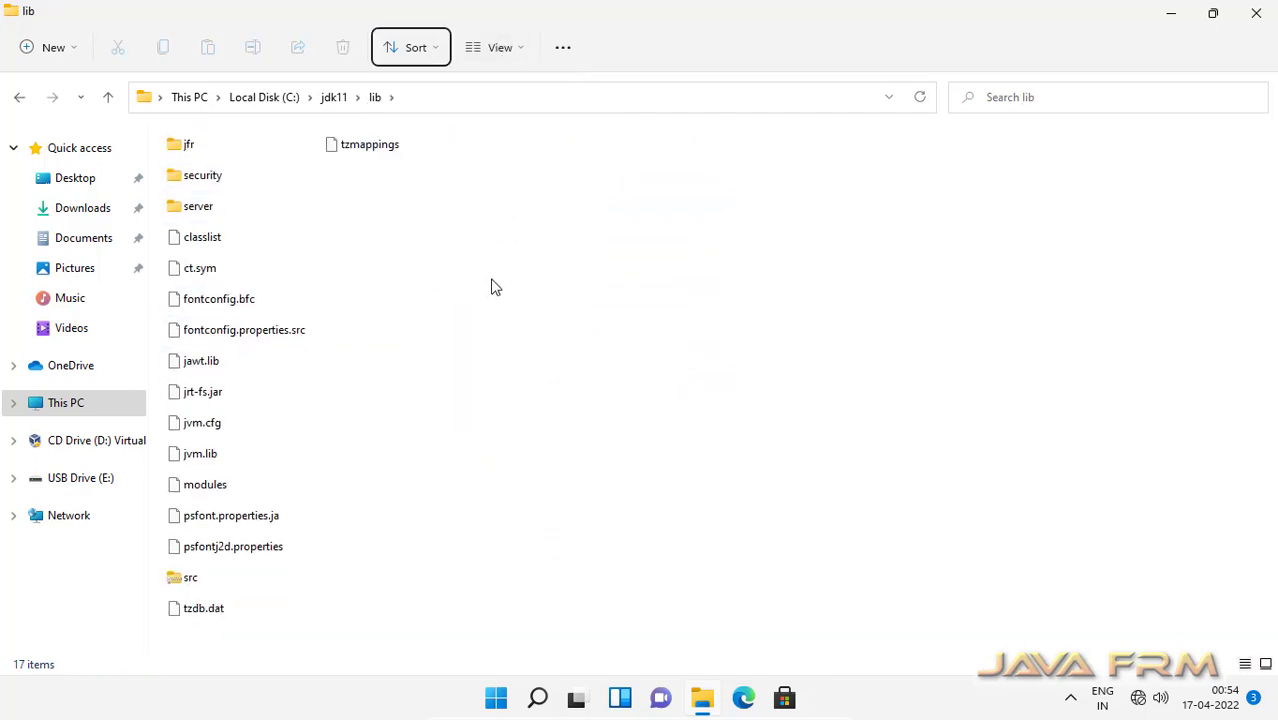
Return to the jdk11 folder, select its full path C:\jdk11, and open This PC.
{"action": "left_click", "coordinate": [333, 97]}
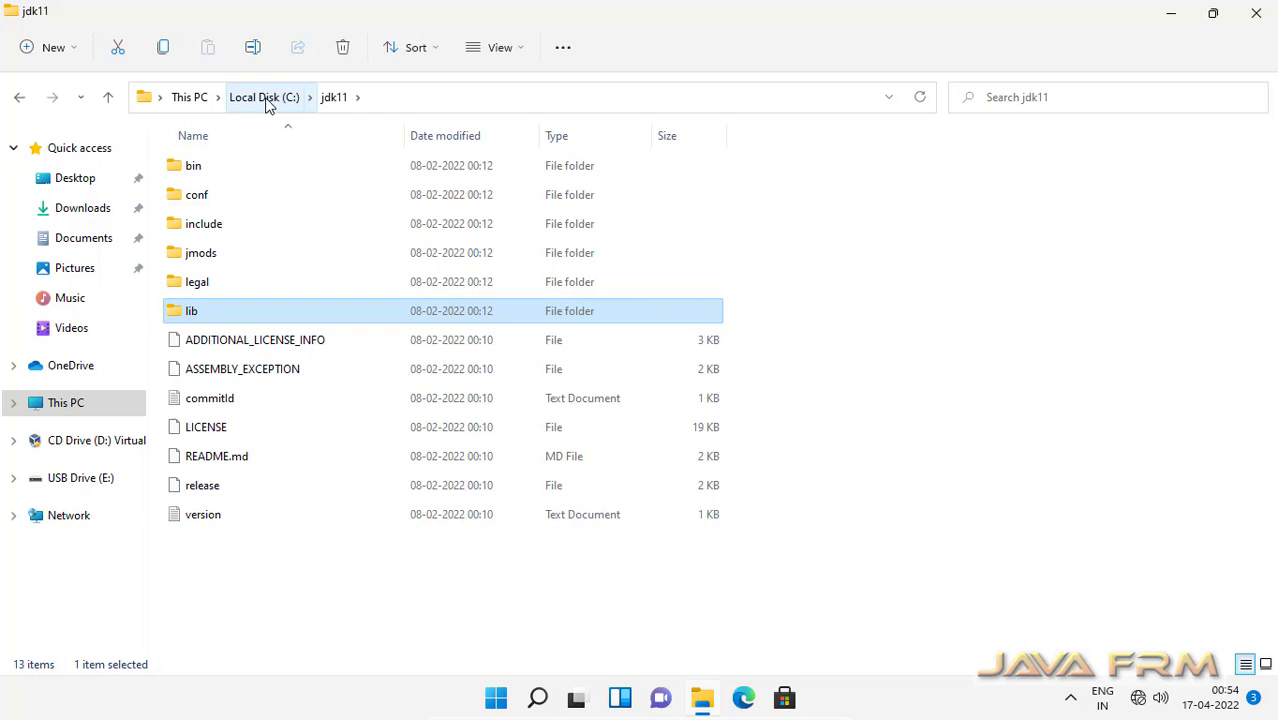
{"action": "left_click", "coordinate": [382, 104]}
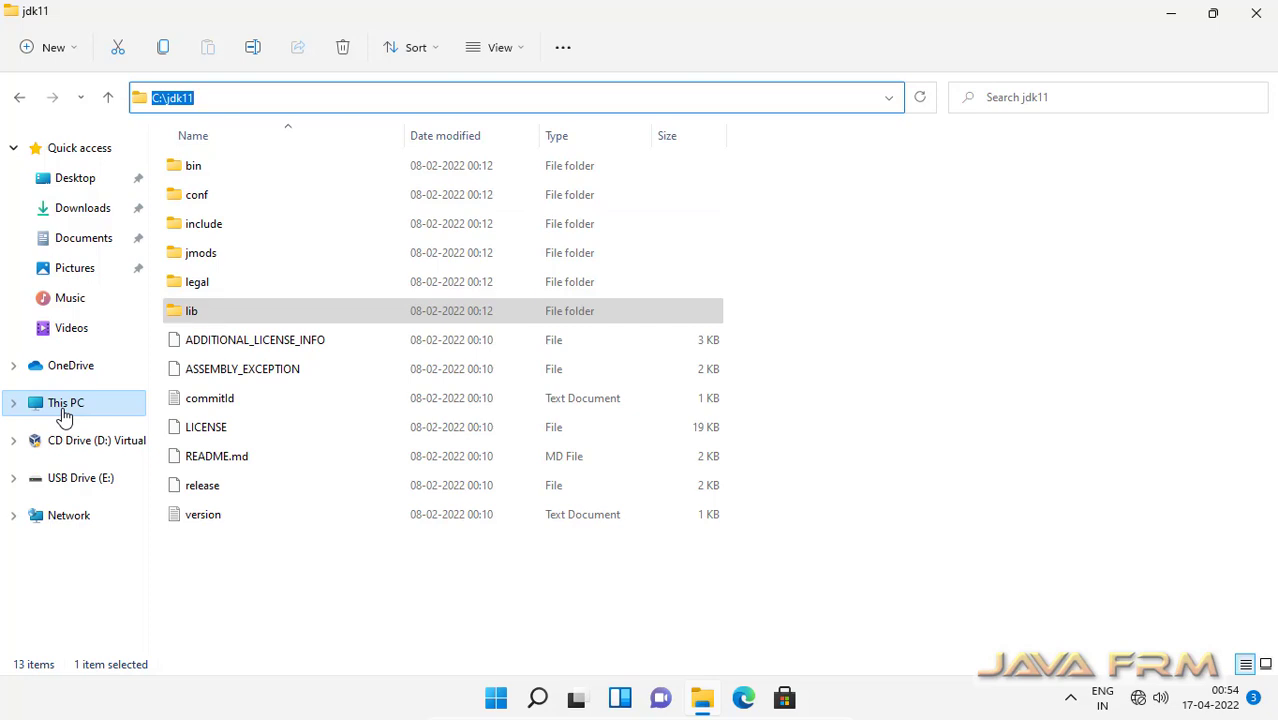
{"action": "key", "text": "shift+F10"}
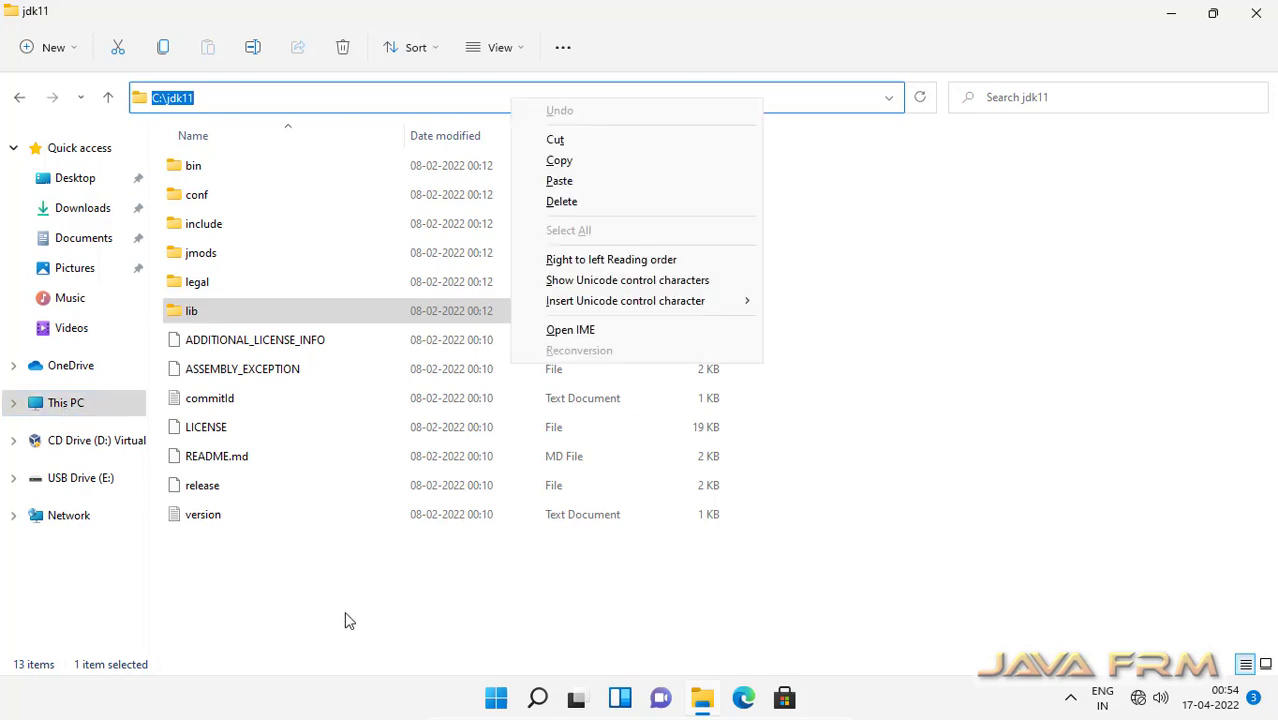
{"action": "left_click", "coordinate": [345, 616]}
{"action": "left_click", "coordinate": [58, 418]}
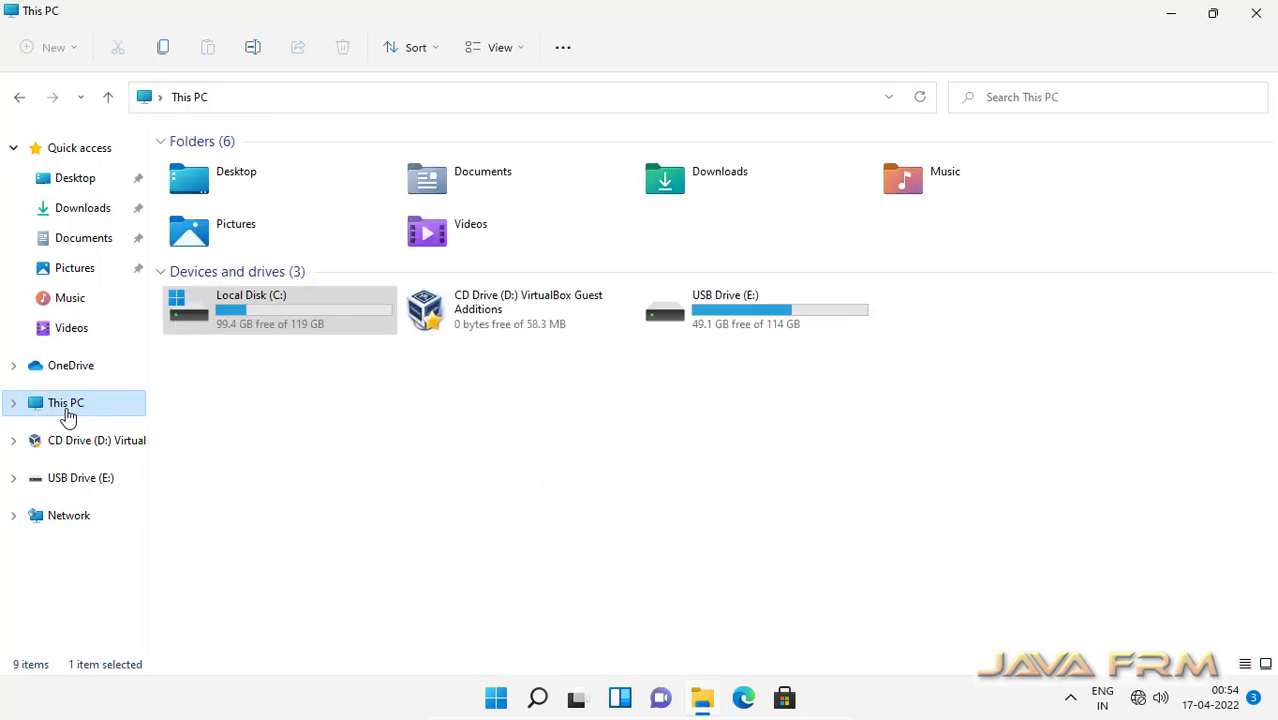
Open the Environment Variables dialog through the properties of This PC and its advanced system settings.
{"action": "right_click", "coordinate": [66, 415]}
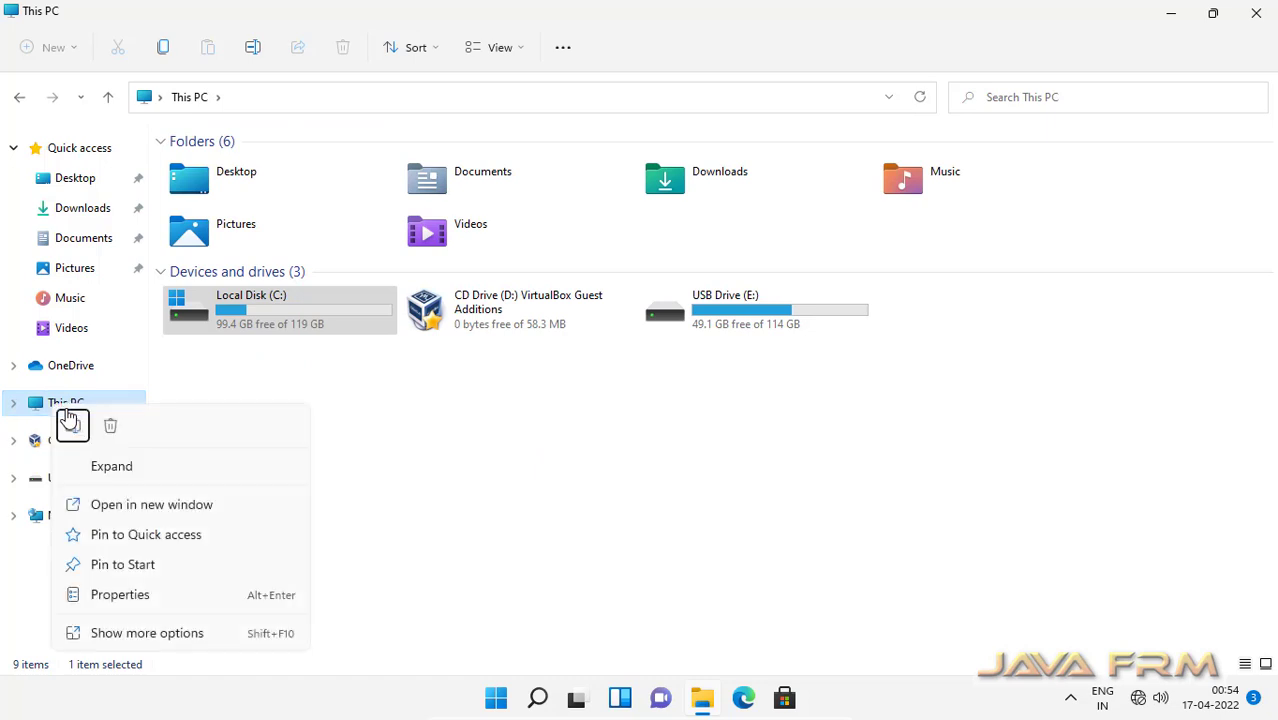
{"action": "left_click", "coordinate": [134, 603]}
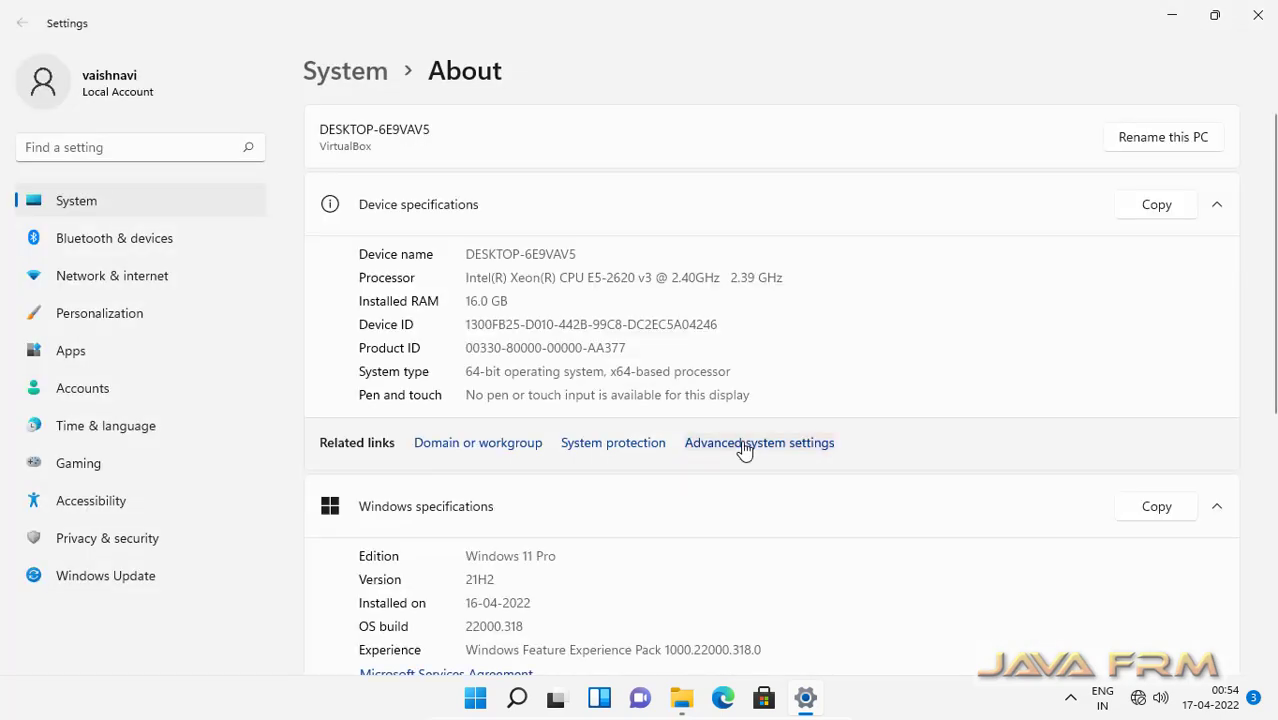
{"action": "left_click", "coordinate": [745, 446]}
{"action": "left_click", "coordinate": [368, 416]}
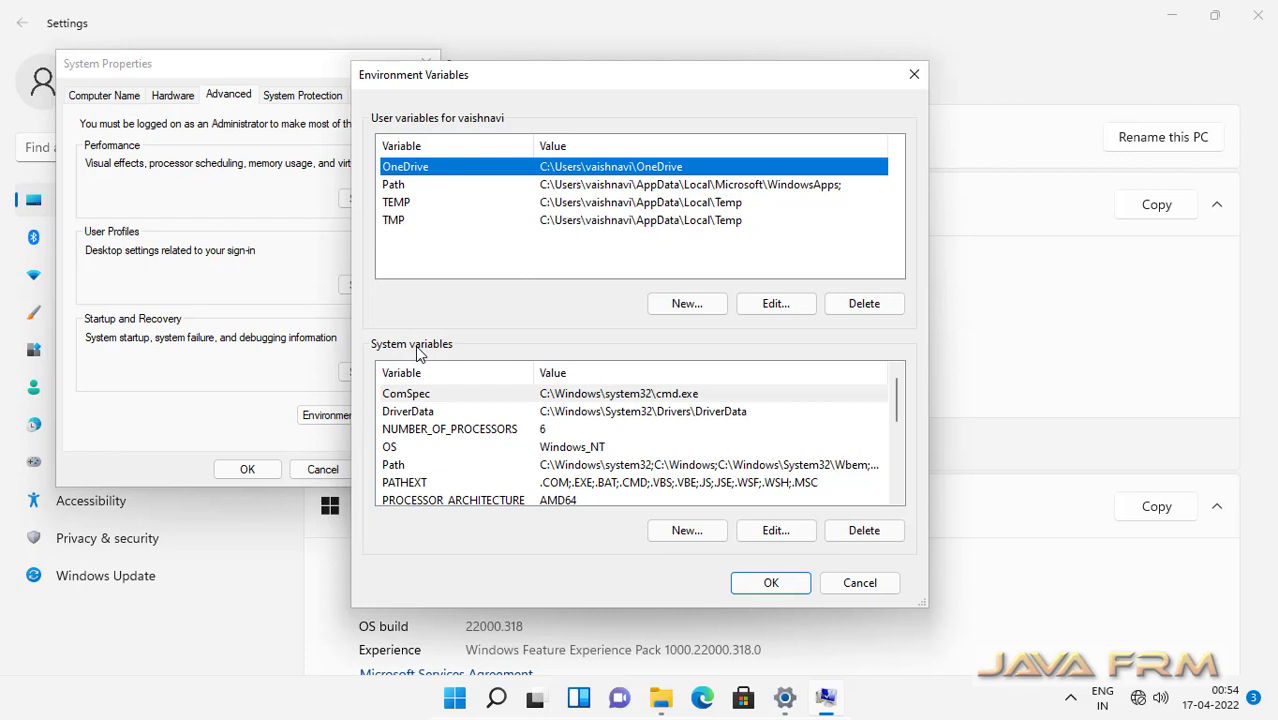
Create a new system variable named JAVA_HOME with the value C:\jdk11.
{"action": "left_click", "coordinate": [710, 536]}
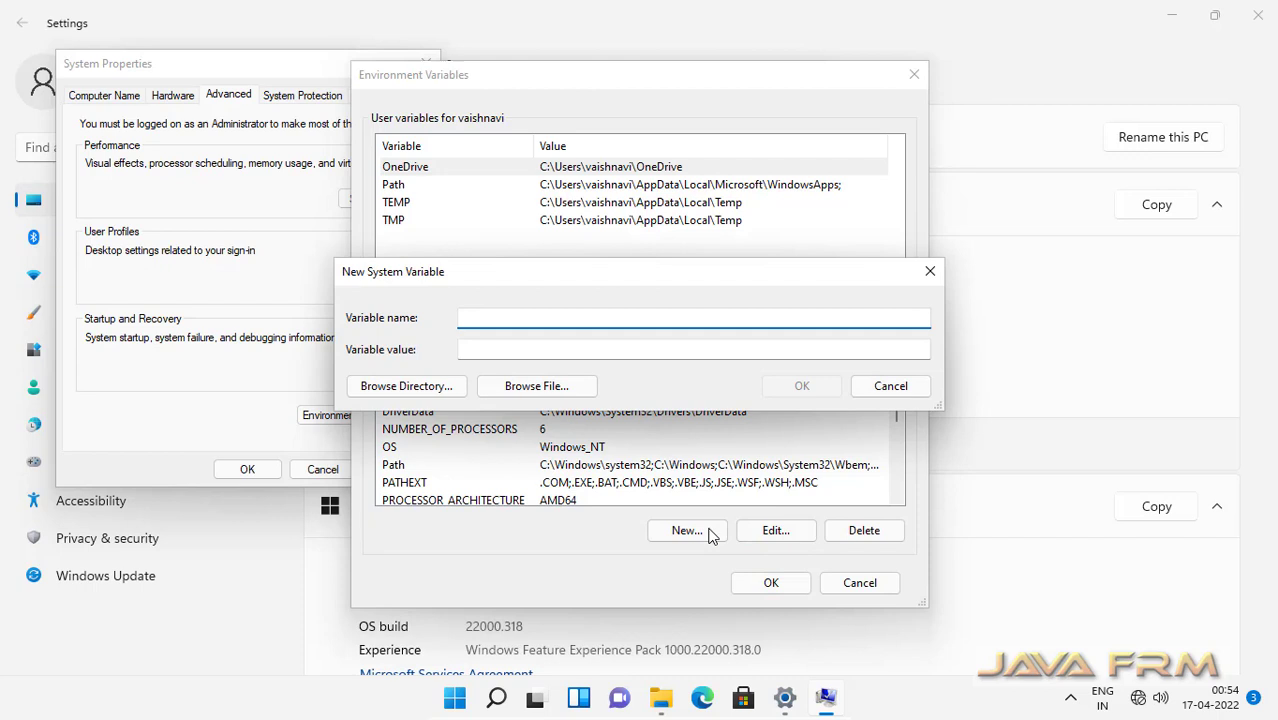
{"action": "type", "text": "JAVA_HOME"}
{"action": "left_click", "coordinate": [530, 352]}
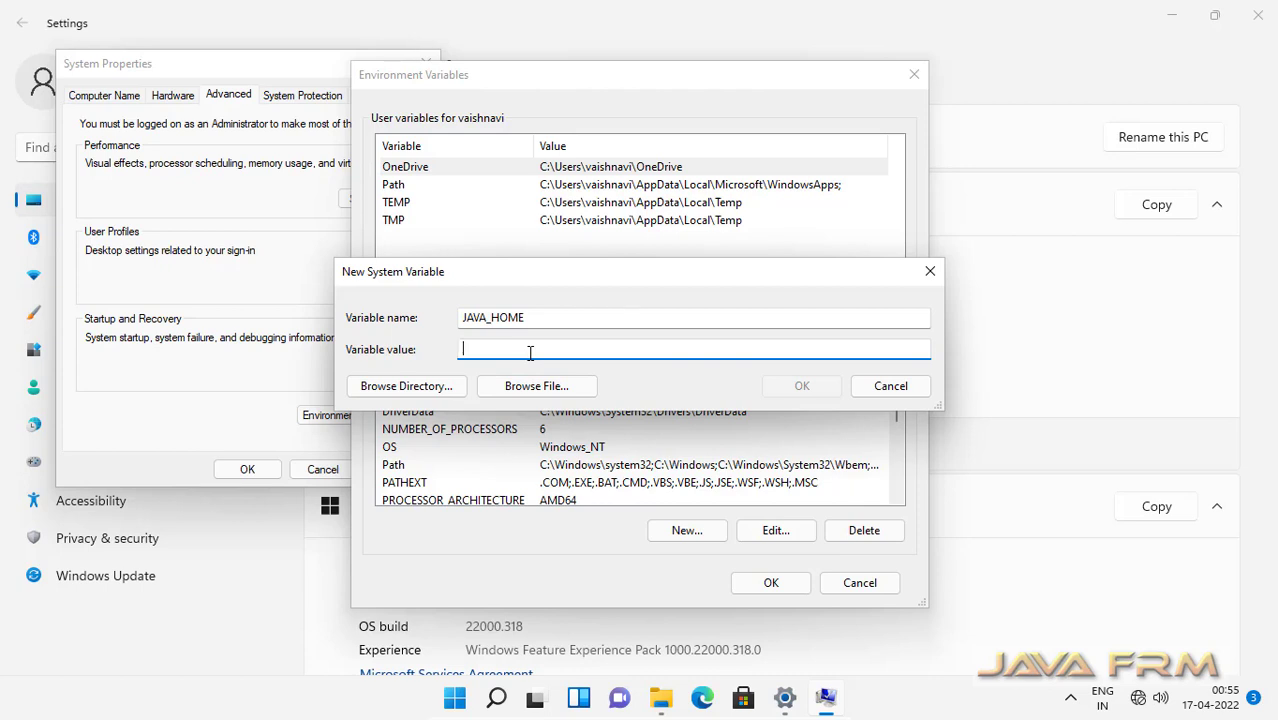
{"action": "type", "text": "C:\\jdk11"}
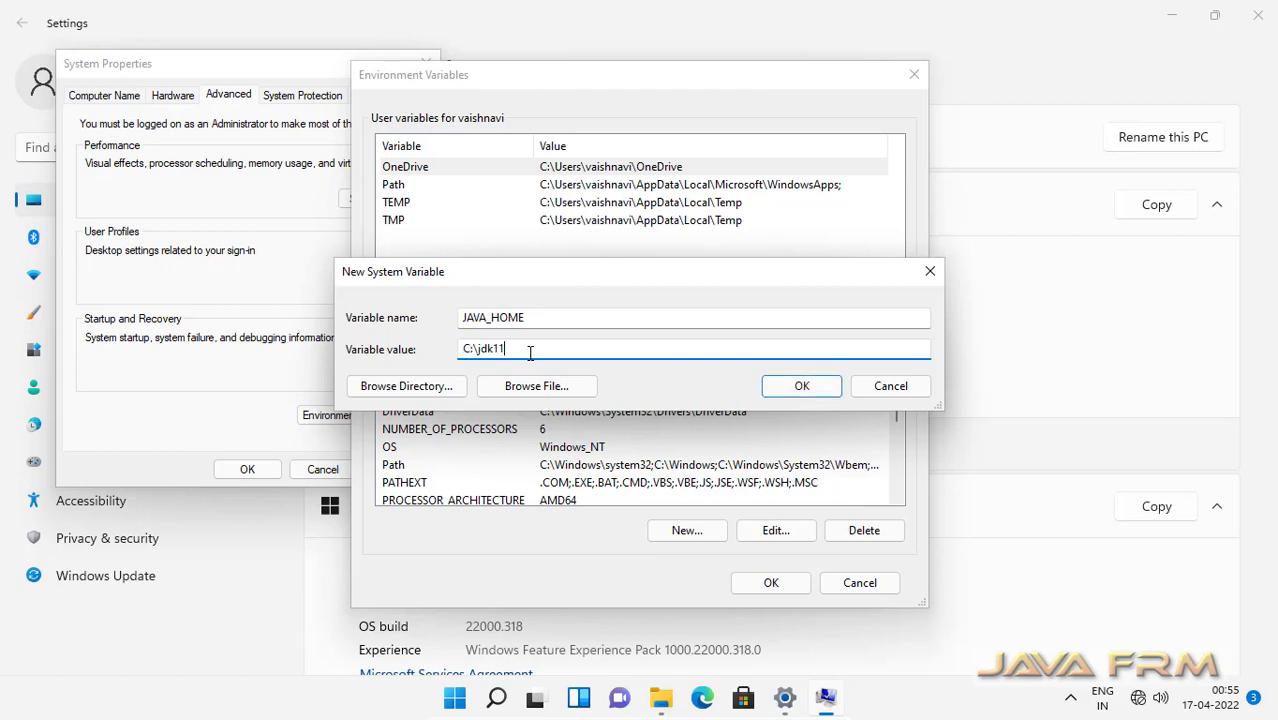
{"action": "left_click", "coordinate": [801, 388]}
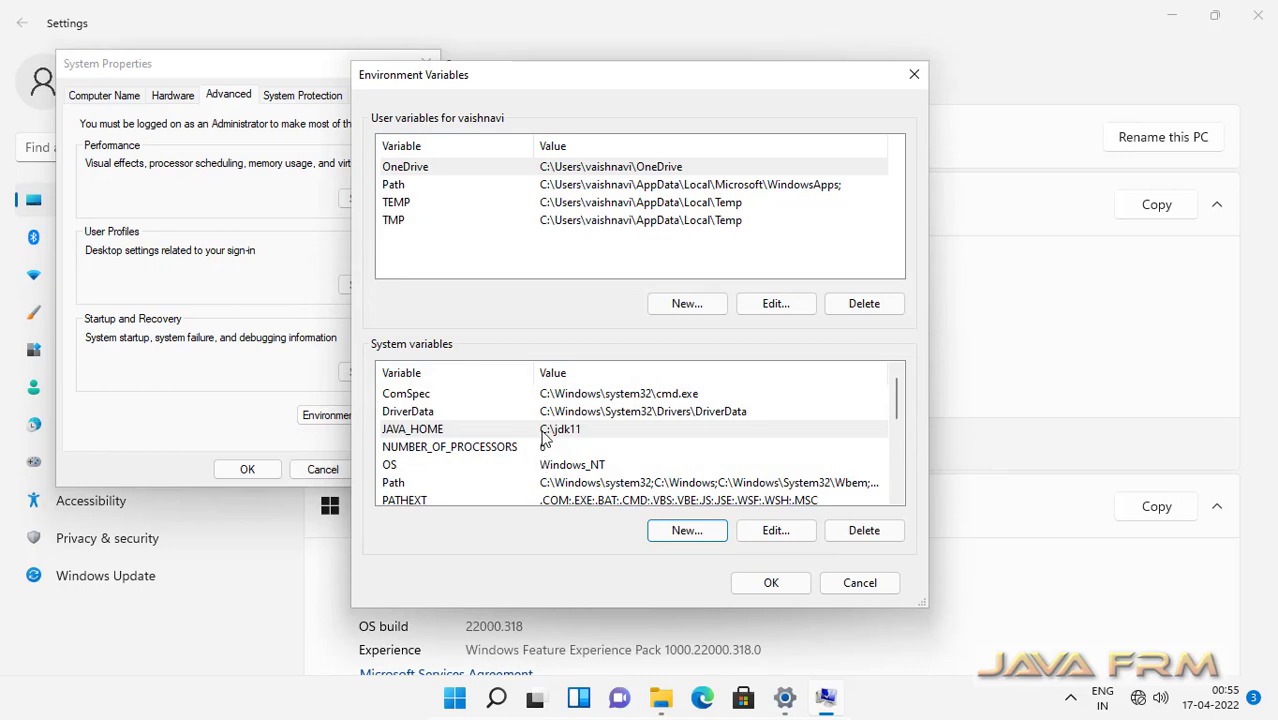
Add a new entry %JAVA_HOME%\bin to the system Path variable.
{"action": "left_click", "coordinate": [604, 485]}
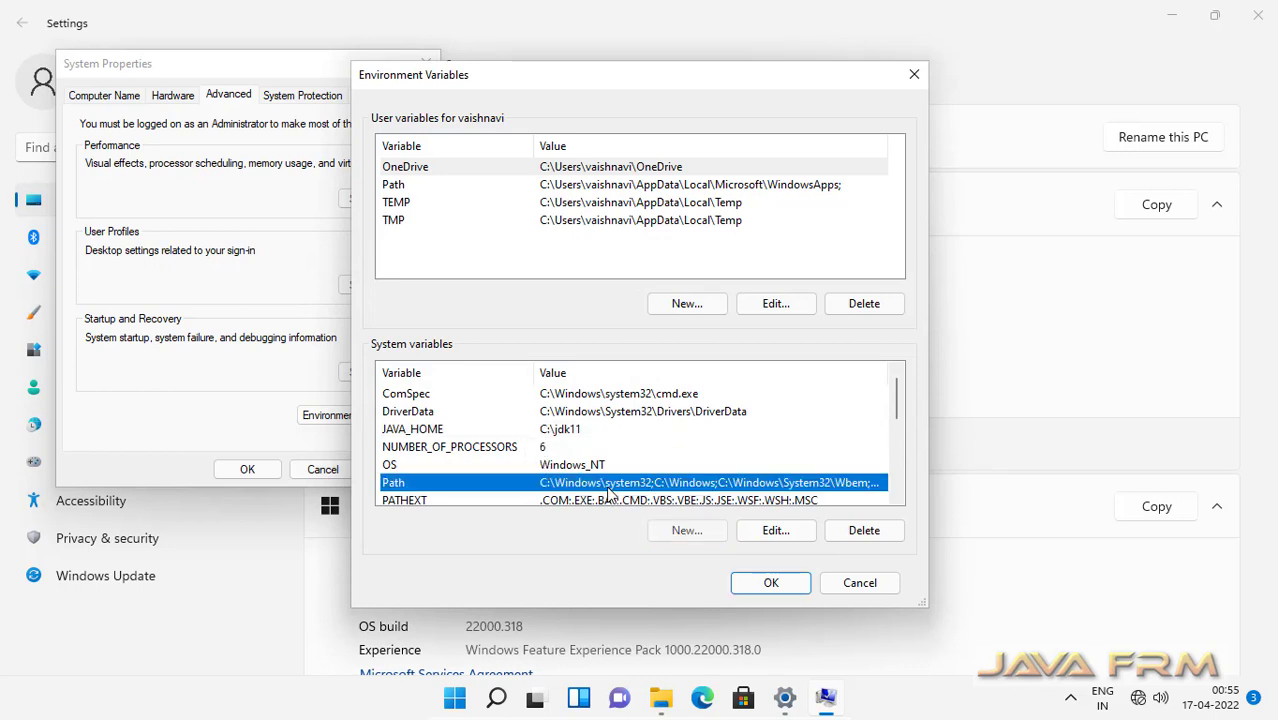
{"action": "left_click", "coordinate": [775, 530]}
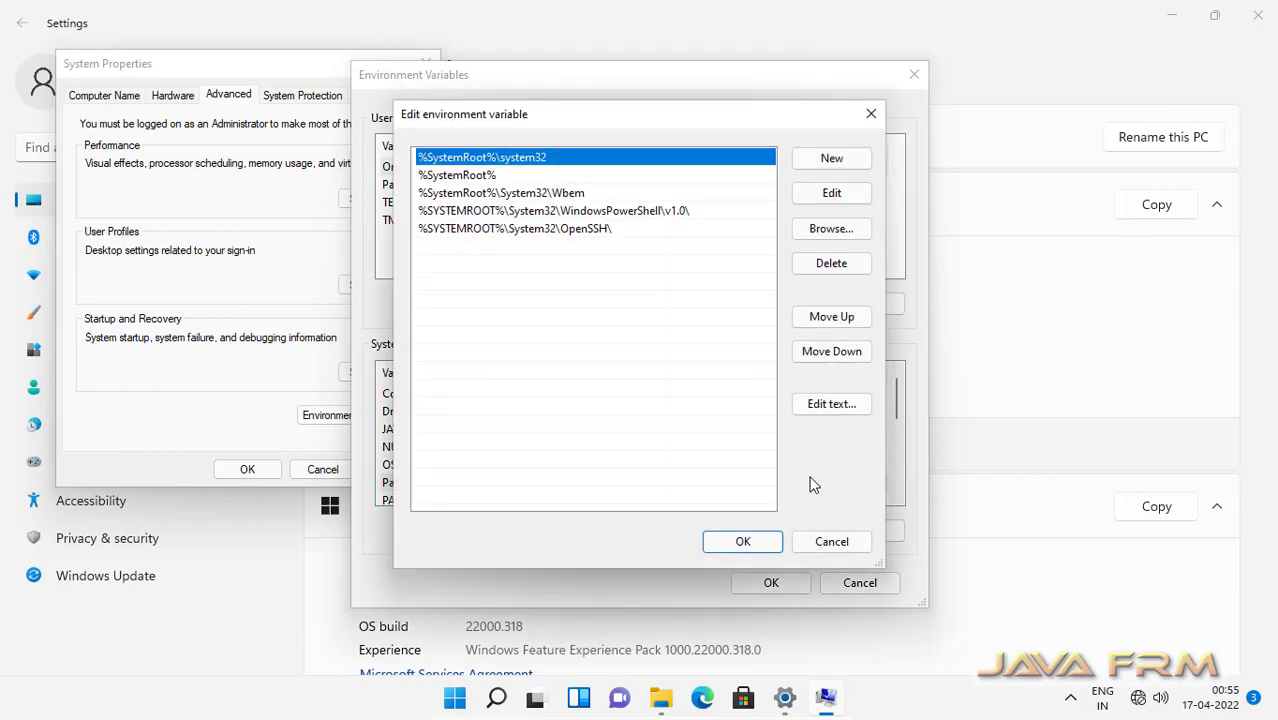
{"action": "left_click", "coordinate": [829, 161]}
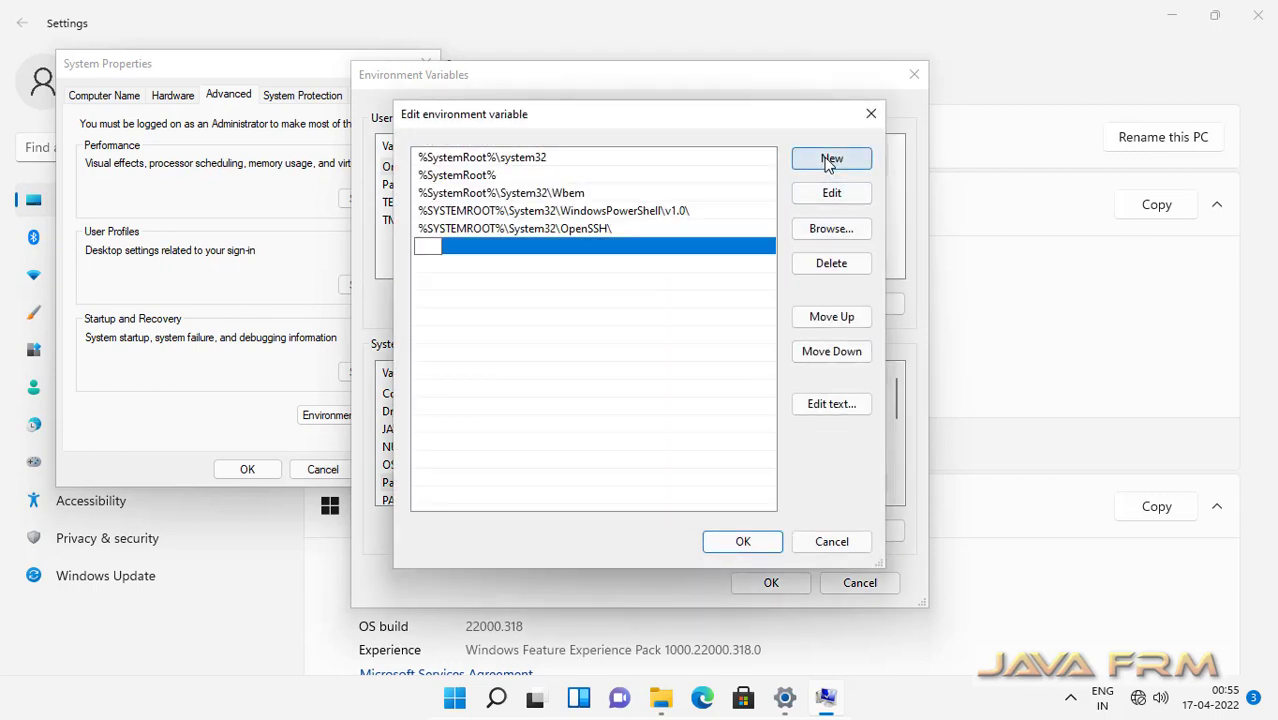
{"action": "type", "text": "JAVA"}
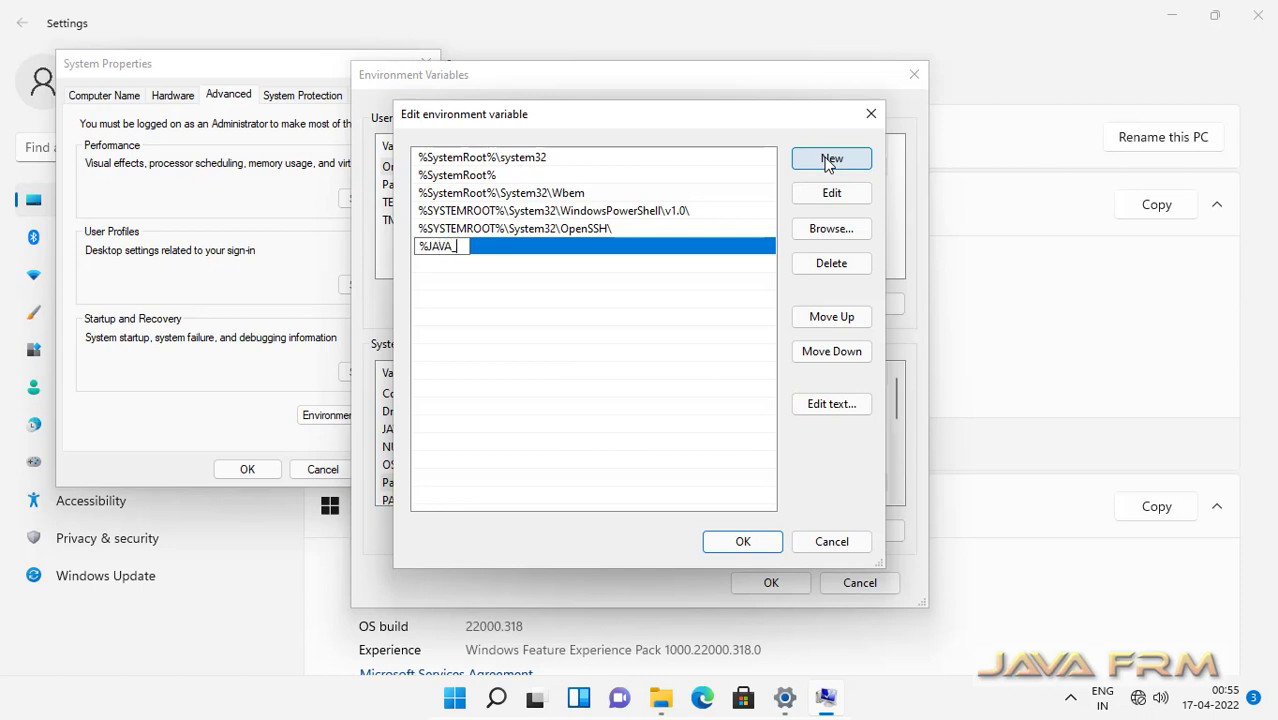
{"action": "type", "text": "_HOME%\\bin"}
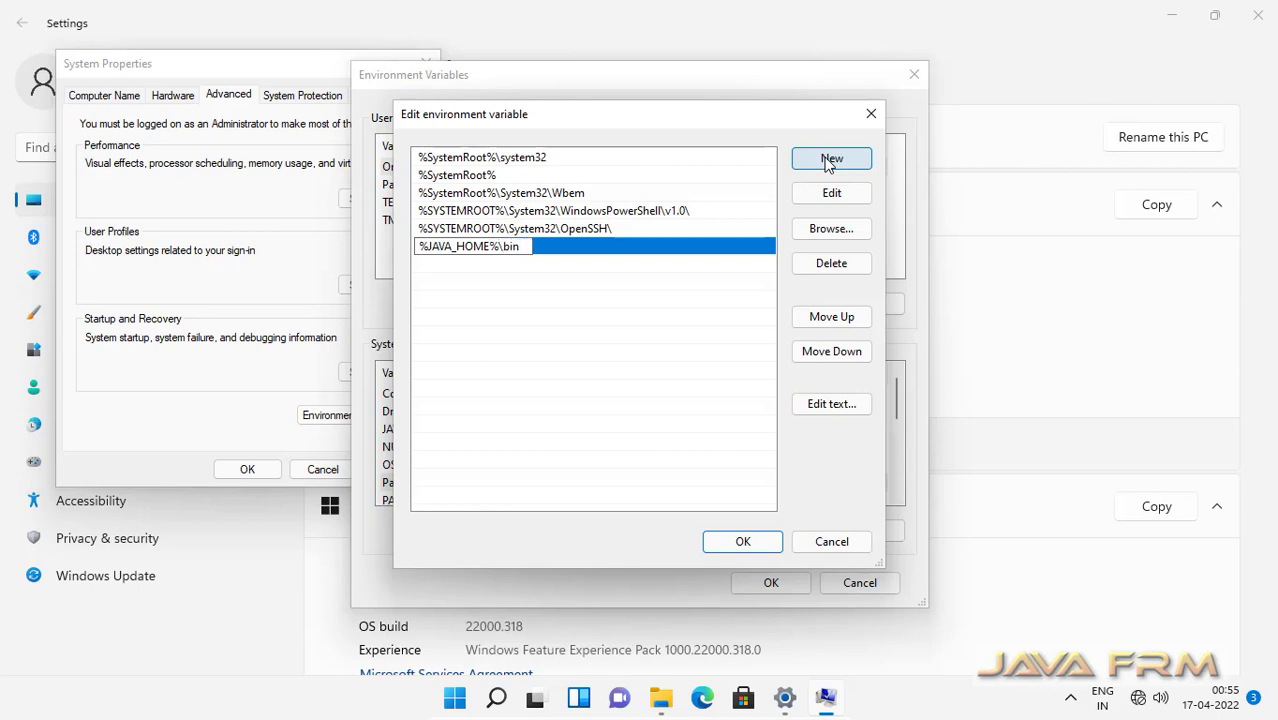
{"action": "left_click", "coordinate": [752, 540]}
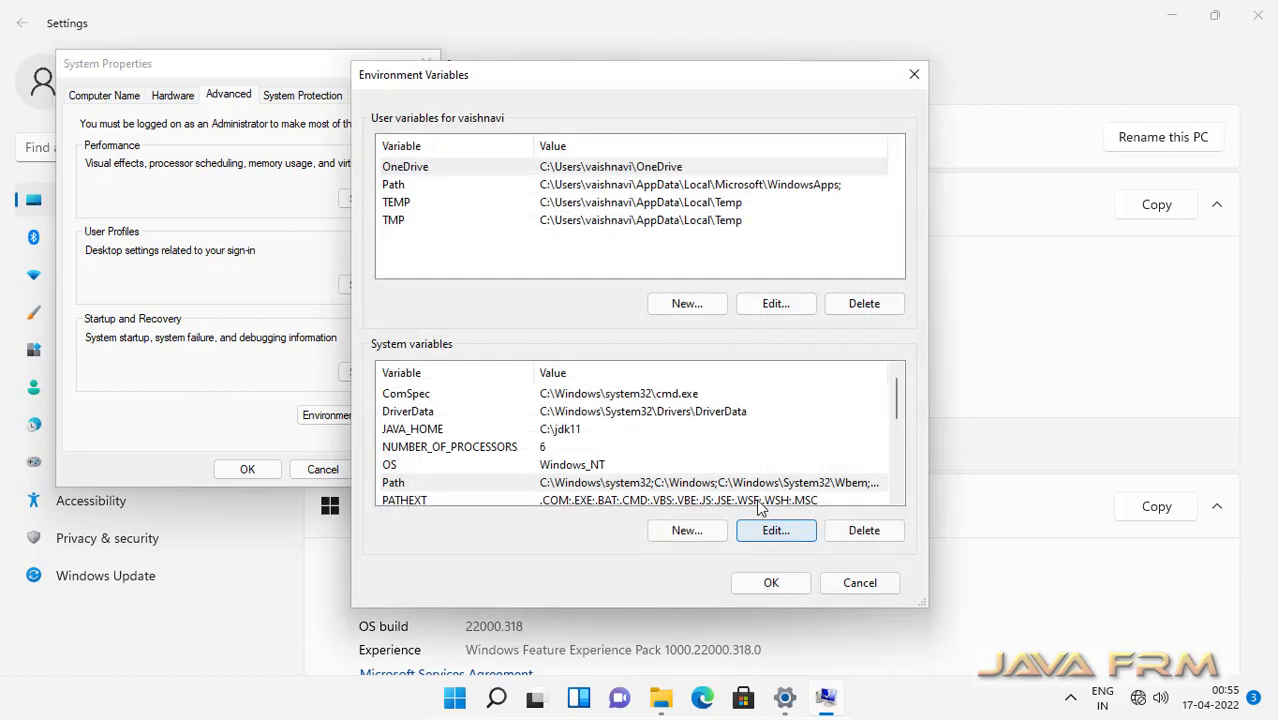
Reopen the system Path variable to review its list of entries.
{"action": "left_click", "coordinate": [760, 486]}
{"action": "left_click", "coordinate": [776, 530]}
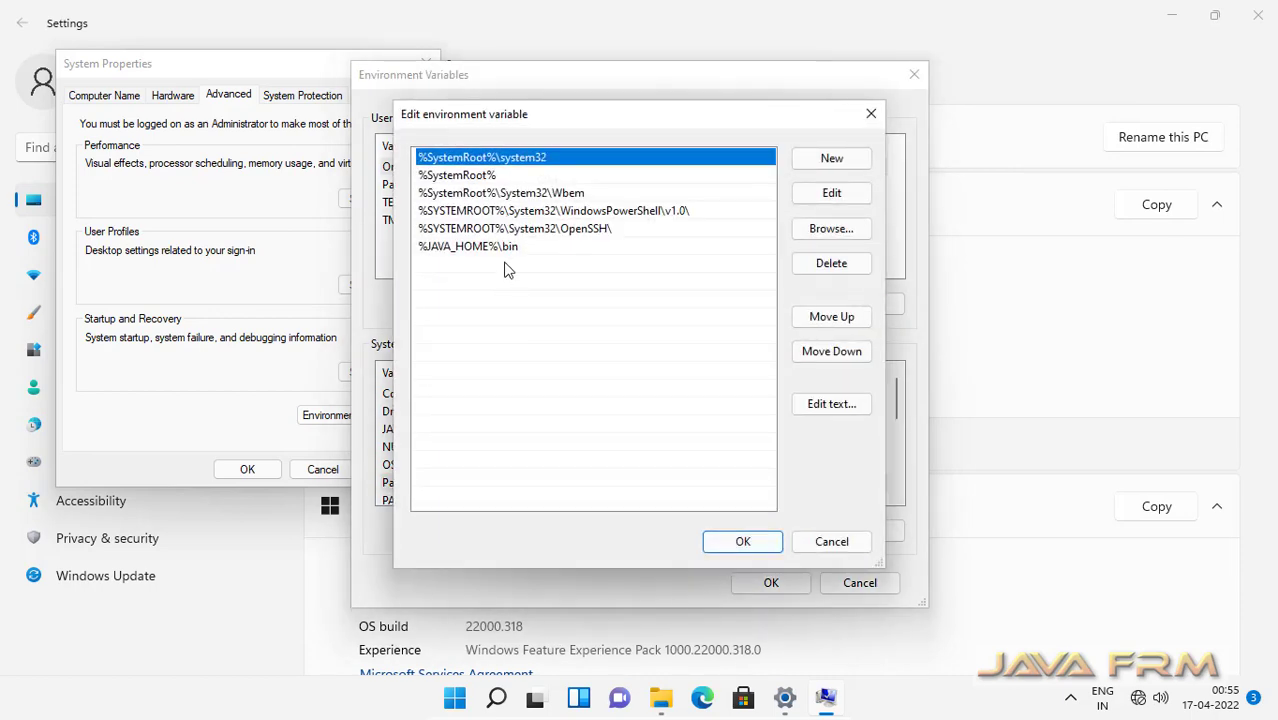
{"action": "left_click", "coordinate": [757, 543]}
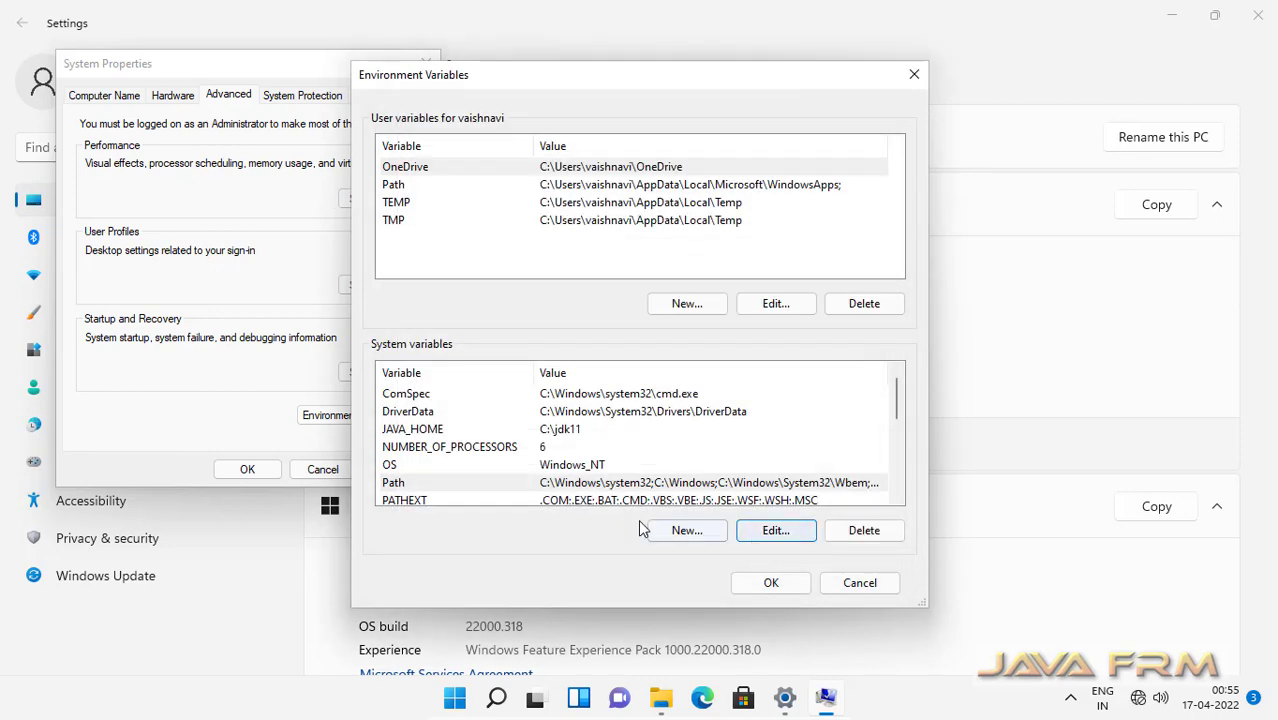
Accept the environment variable changes and close the System Properties and Settings windows.
{"action": "left_click", "coordinate": [786, 585]}
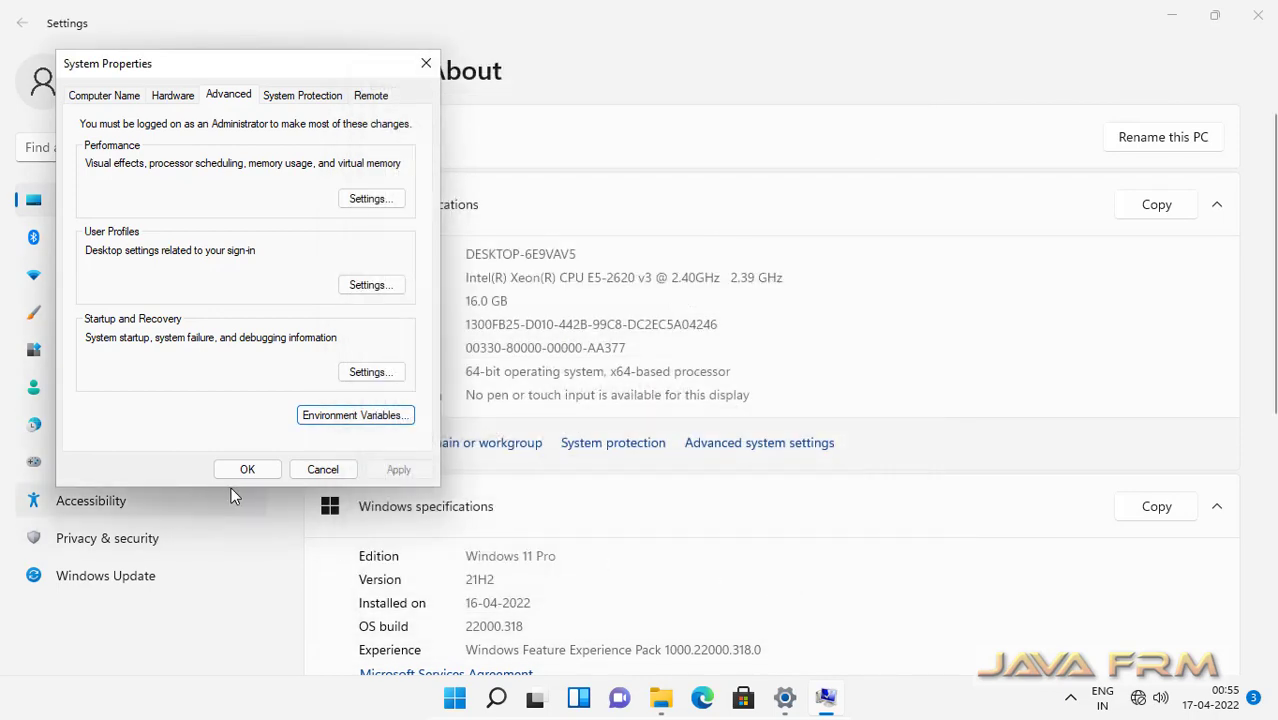
{"action": "left_click", "coordinate": [249, 470]}
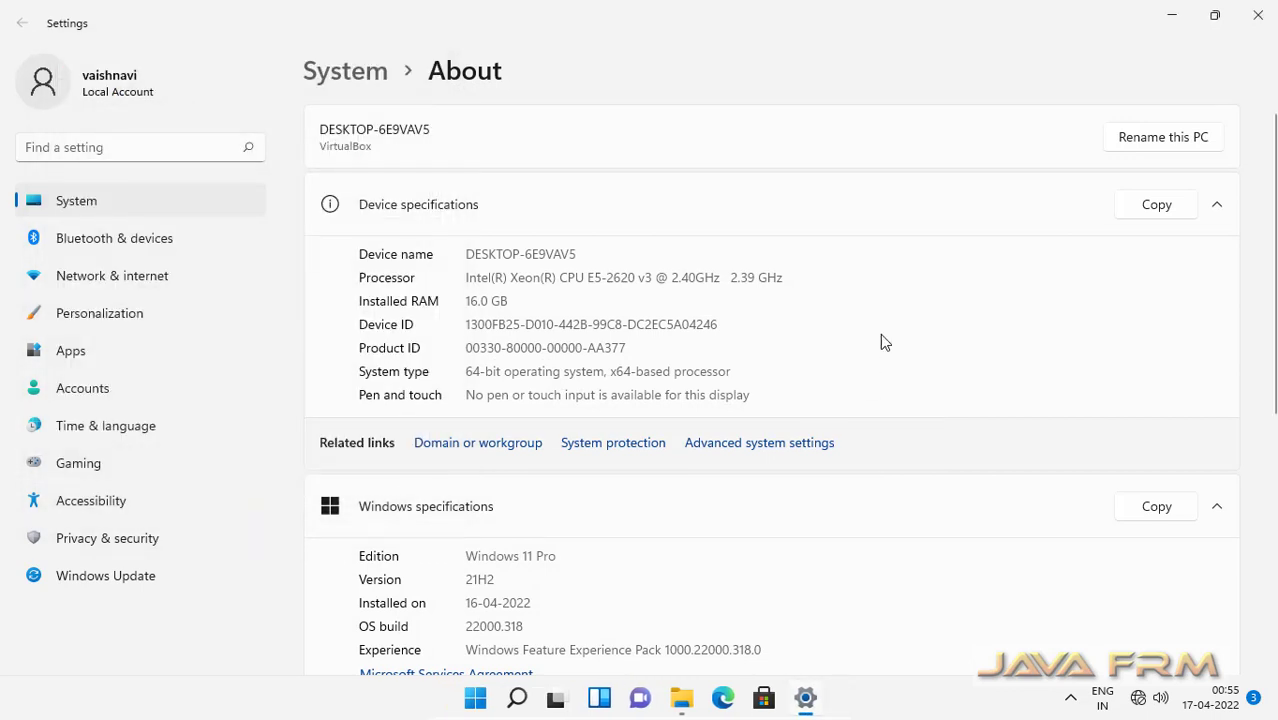
{"action": "left_click", "coordinate": [1258, 20]}
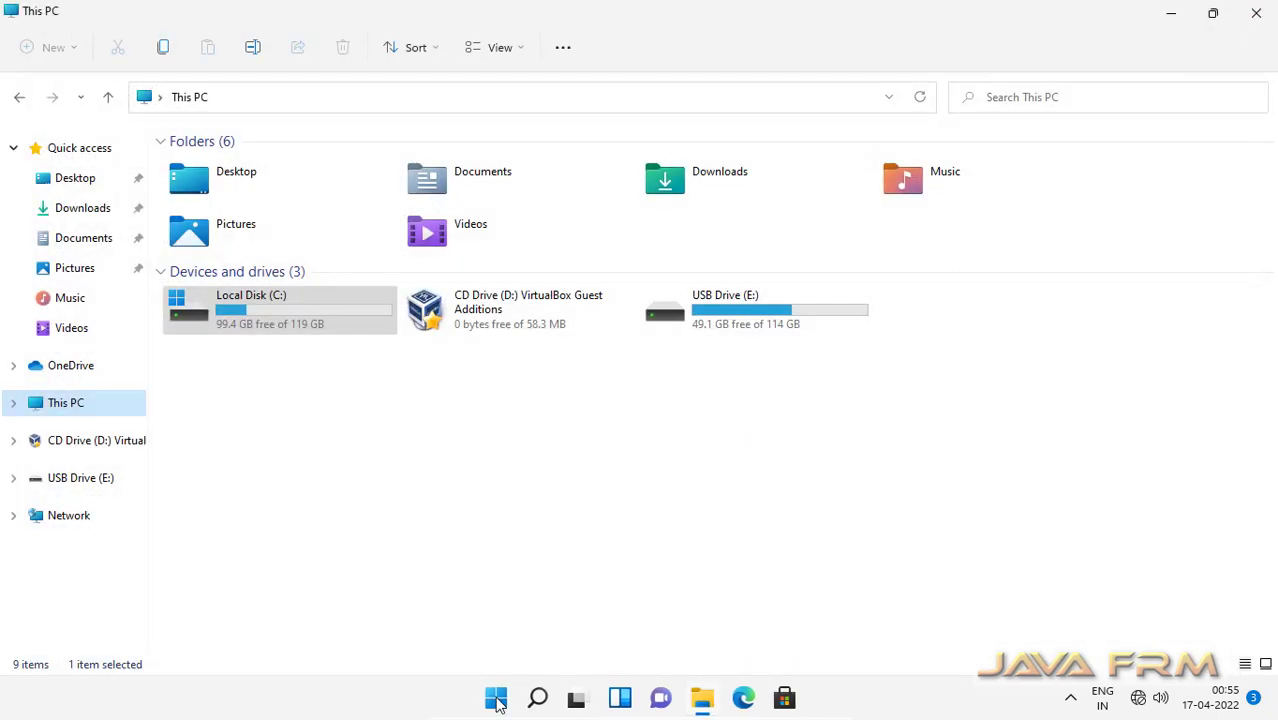
Switch to Command Prompt from the recent apps in Windows search and maximize its window.
{"action": "left_click", "coordinate": [496, 700]}
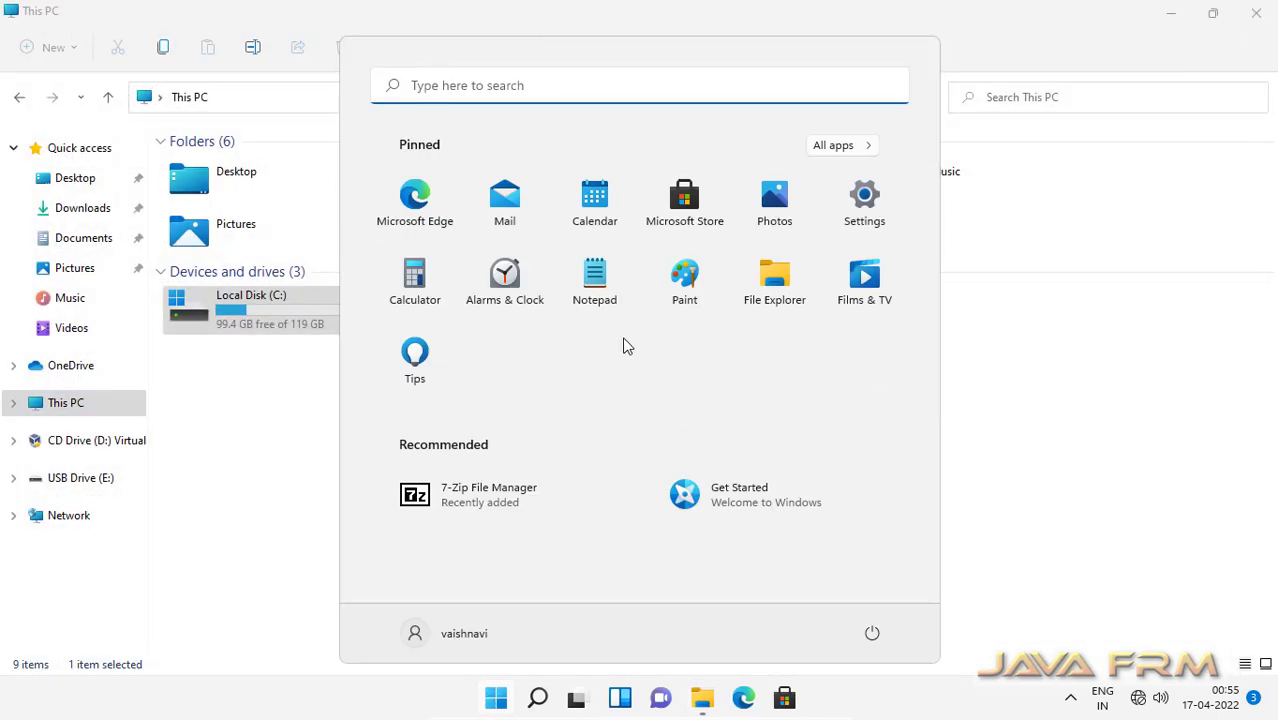
{"action": "left_click", "coordinate": [482, 85]}
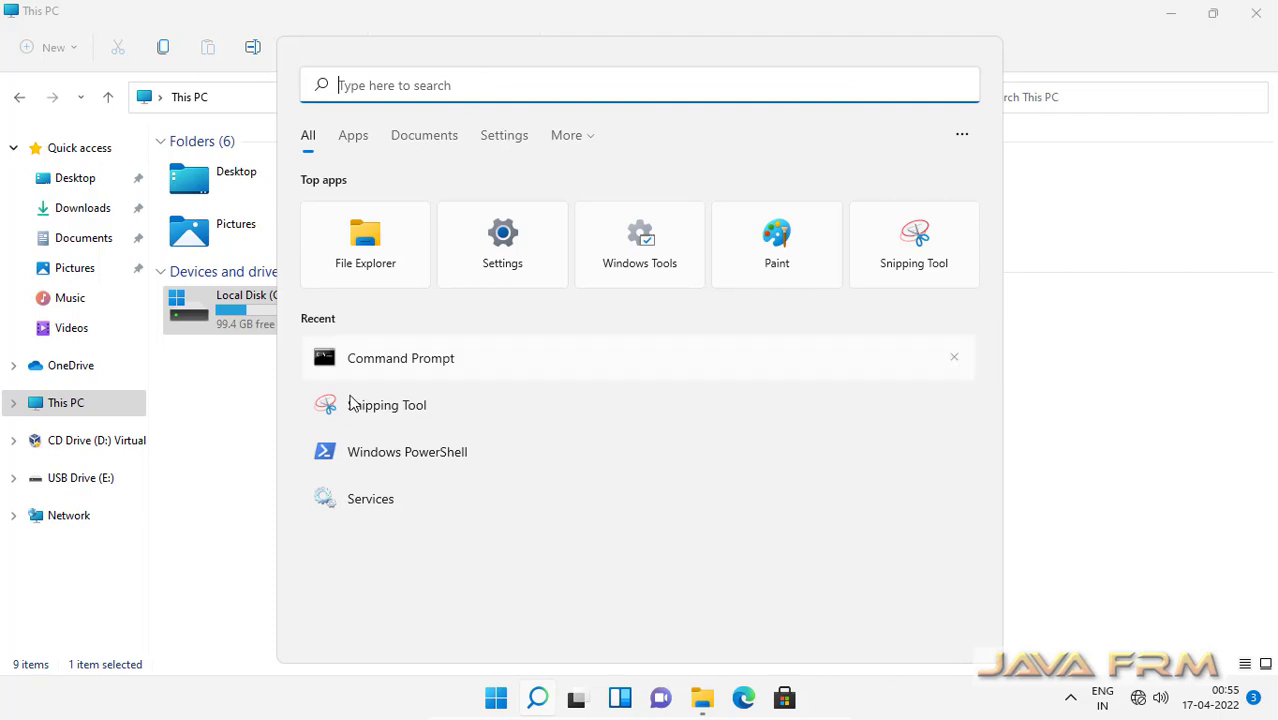
{"action": "left_click", "coordinate": [386, 371]}
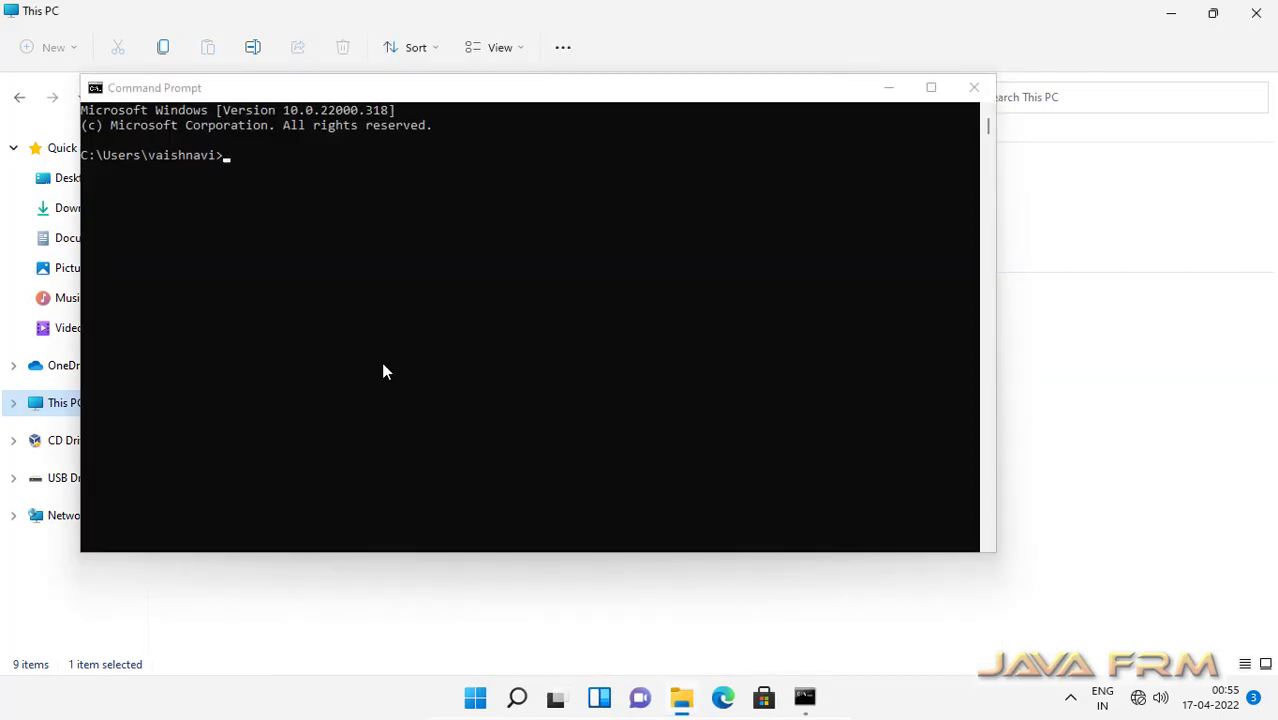
{"action": "left_click", "coordinate": [930, 88]}
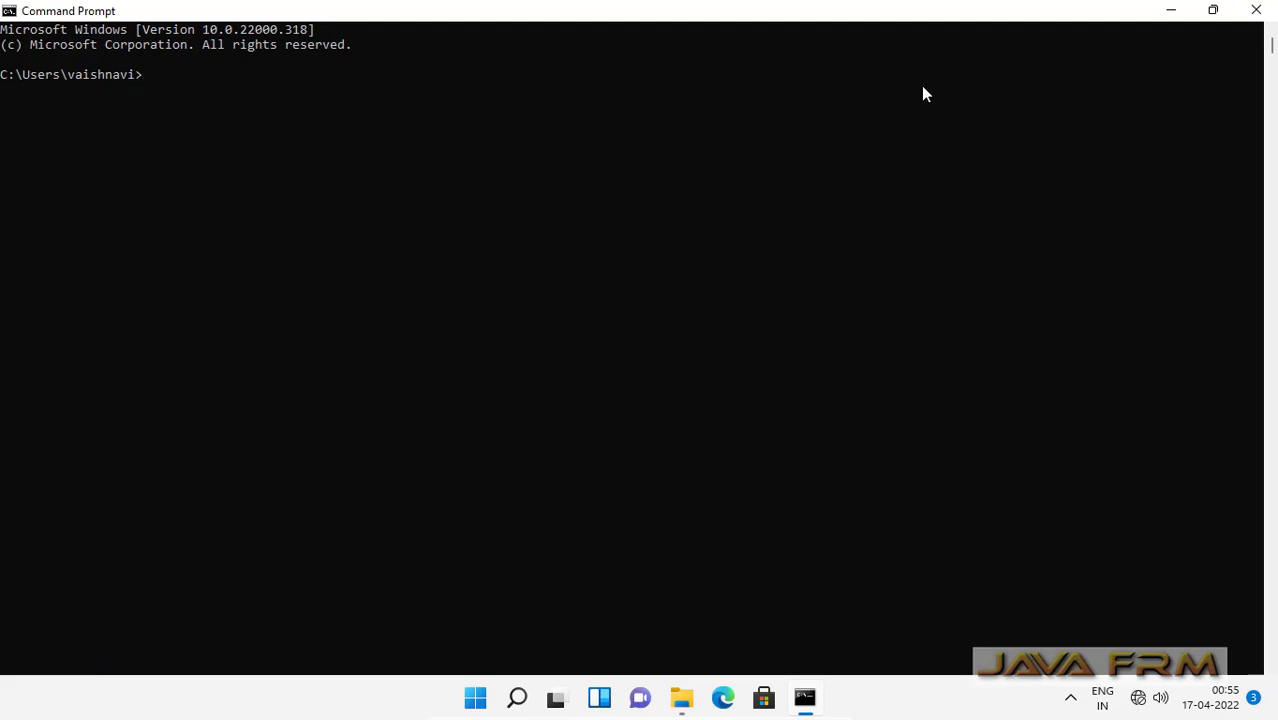
Check the Java runtime version with java -version and highlight the Corretto build name in the output.
{"action": "type", "text": "java -version"}
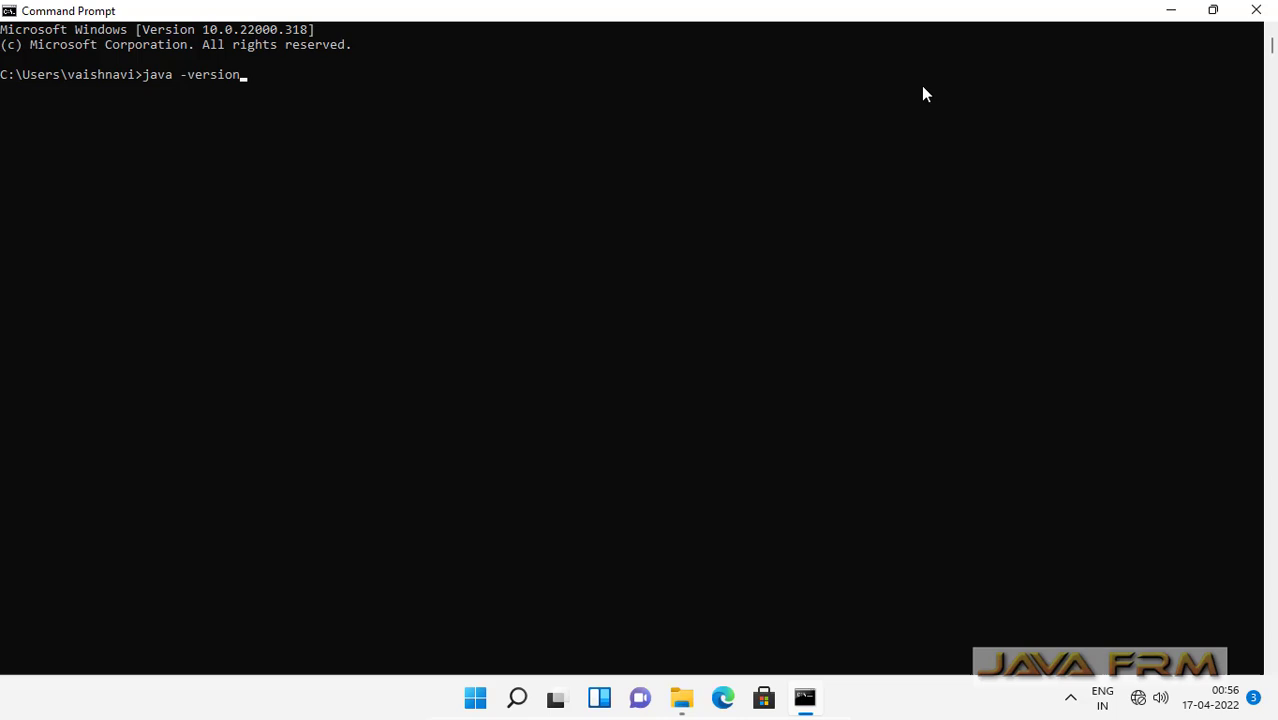
{"action": "key", "text": "Return"}
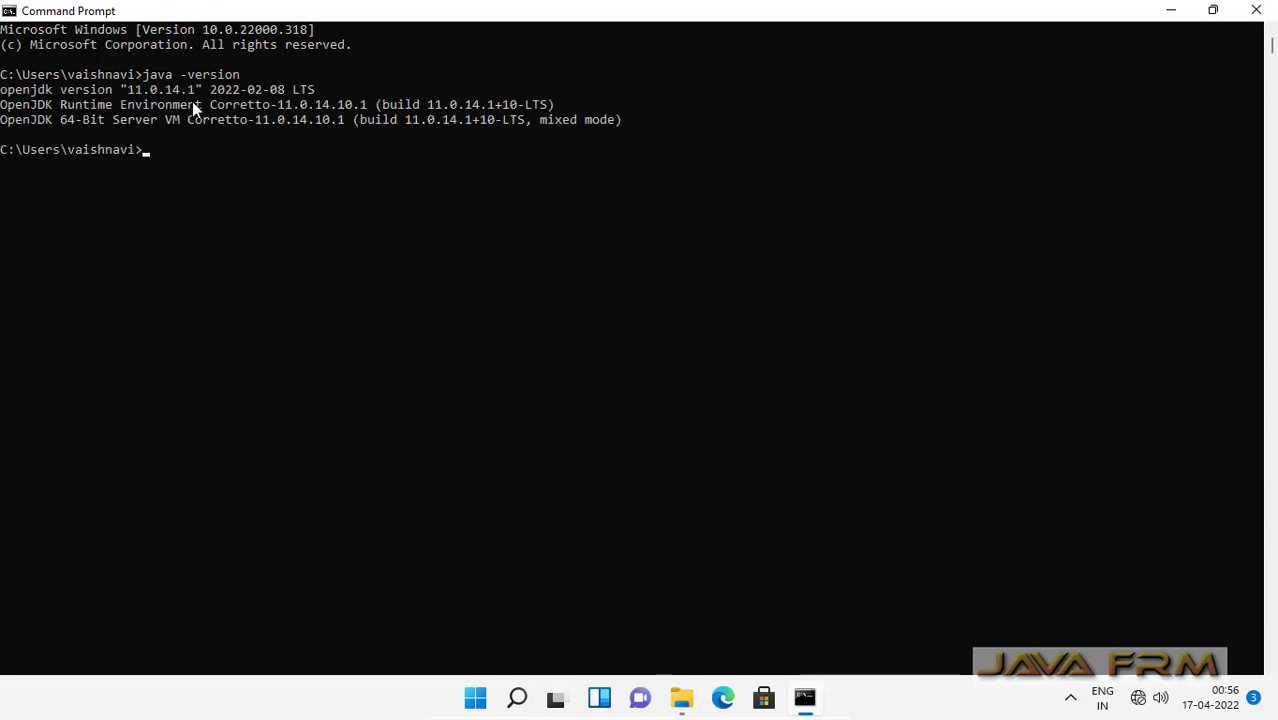
{"action": "left_click_drag", "start_coordinate": [192, 104], "coordinate": [363, 110]}
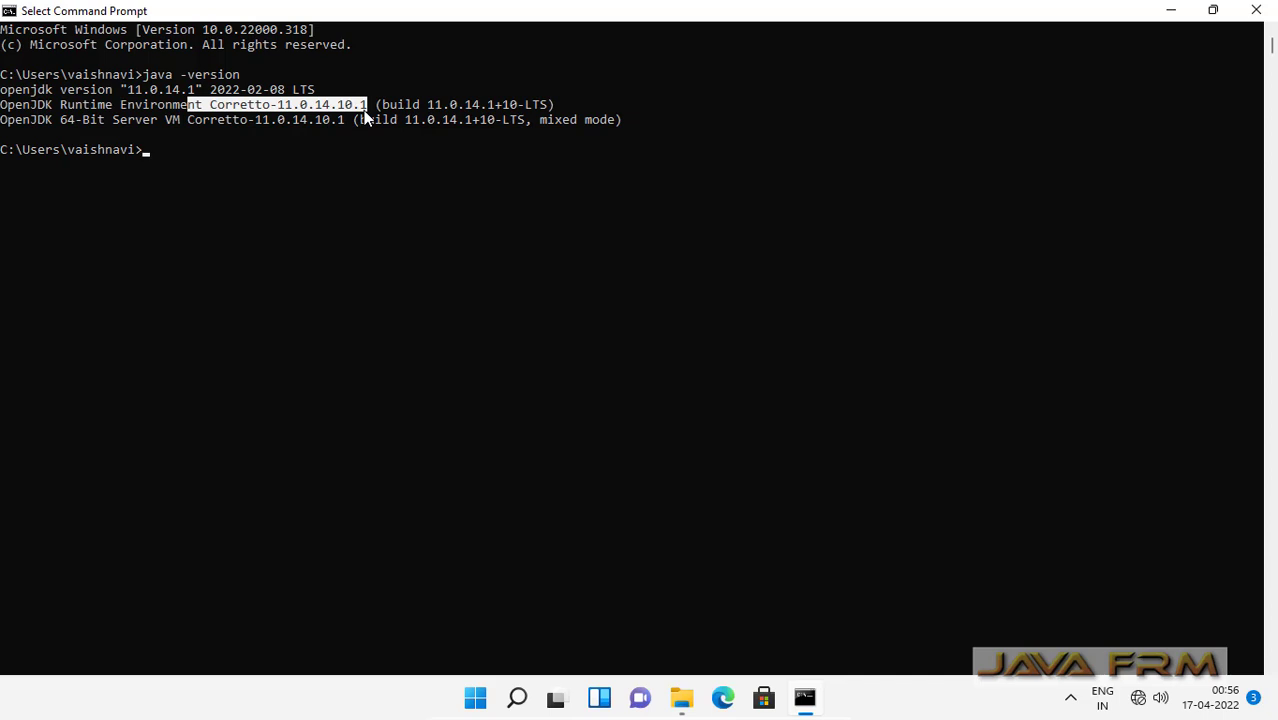
Clear the text selection and check the Java compiler version with javac -version.
{"action": "left_click", "coordinate": [239, 170]}
{"action": "type", "text": "jav"}
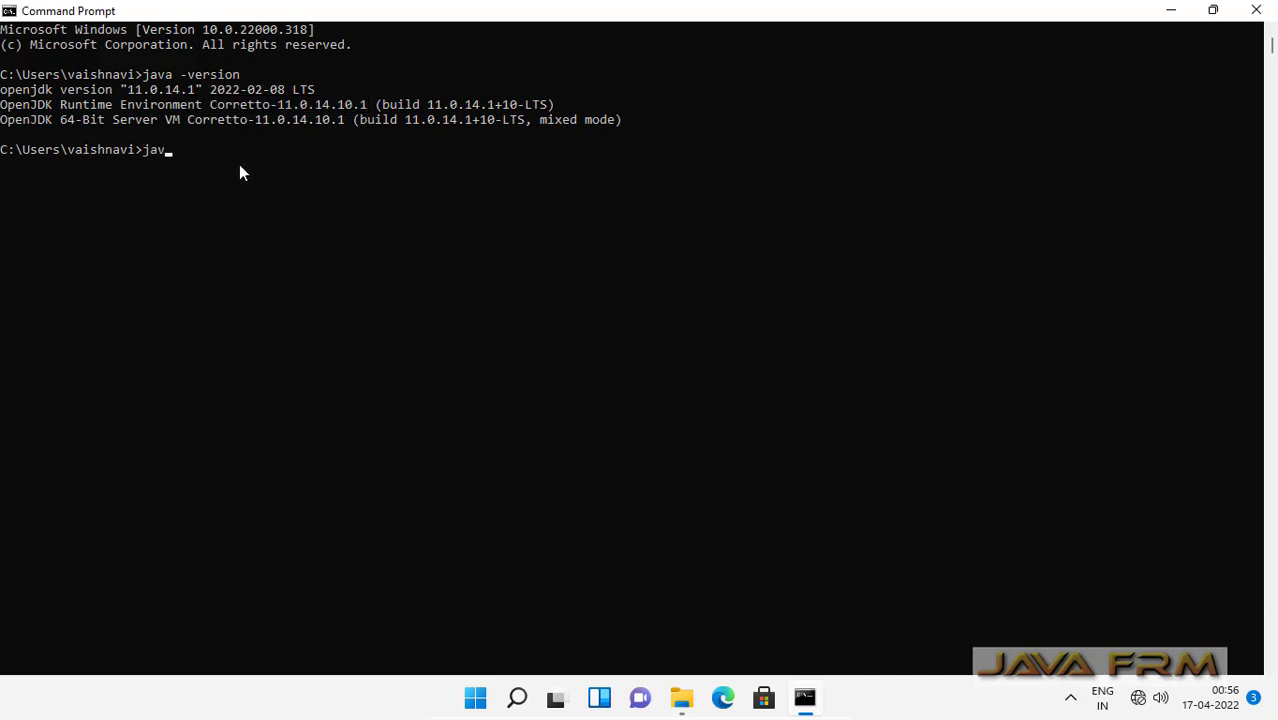
{"action": "type", "text": "ac -version"}
{"action": "key", "text": "Return"}
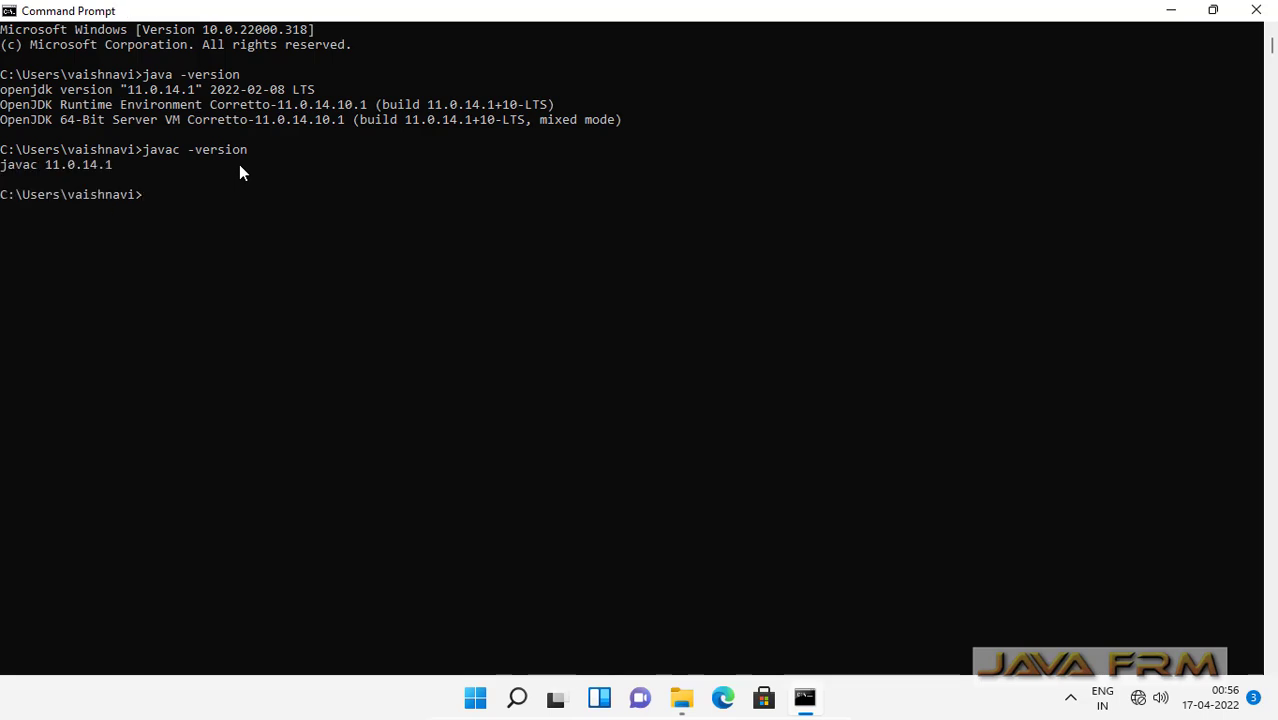
Run java and javac without arguments to display the usage help of both commands.
{"action": "type", "text": "java"}
{"action": "key", "text": "Return"}
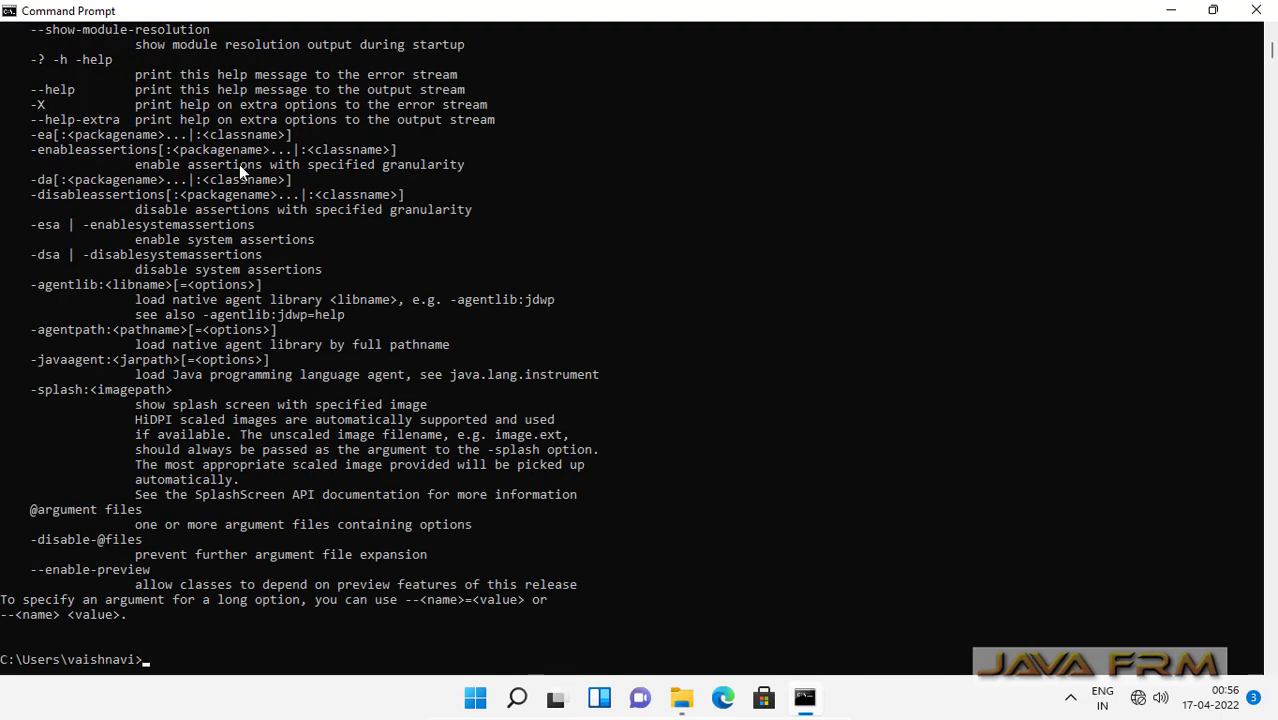
{"action": "type", "text": "javac"}
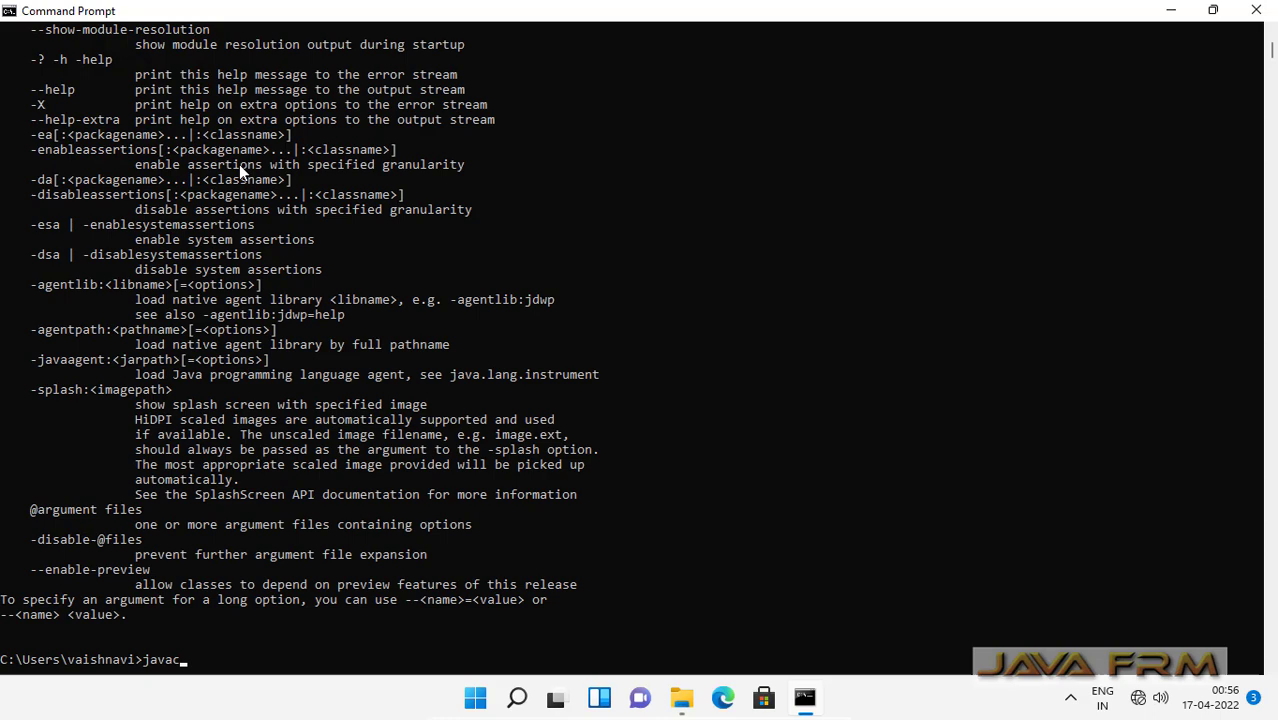
{"action": "key", "text": "Return"}
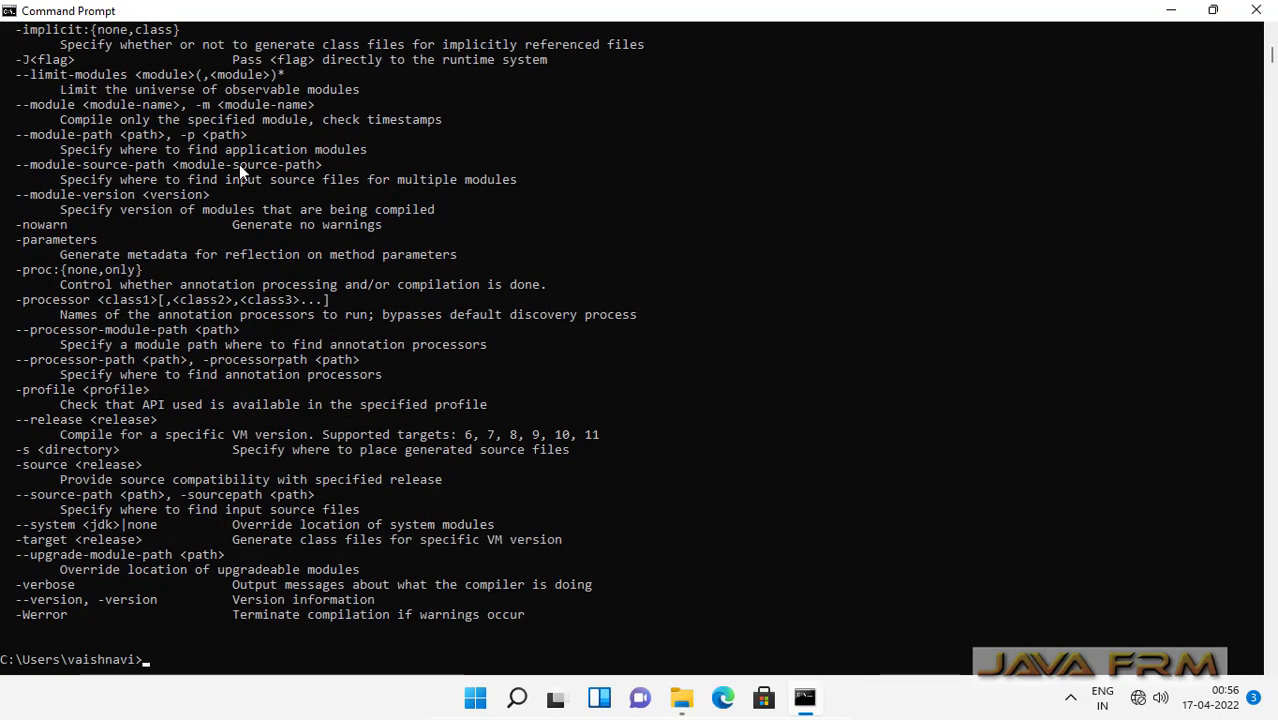
Clear the console with cls and start the interactive Java shell with jshell.
{"action": "type", "text": "cls"}
{"action": "key", "text": "Return"}
{"action": "type", "text": "jshell"}
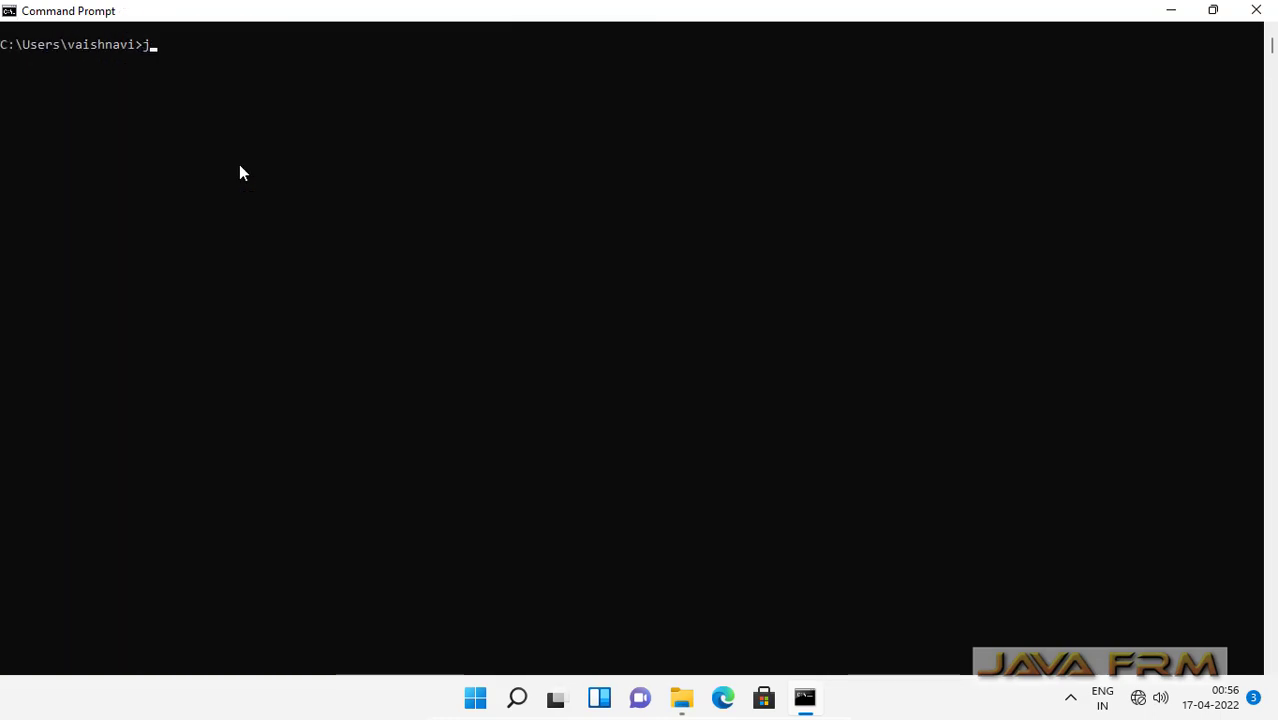
{"action": "key", "text": "Return"}
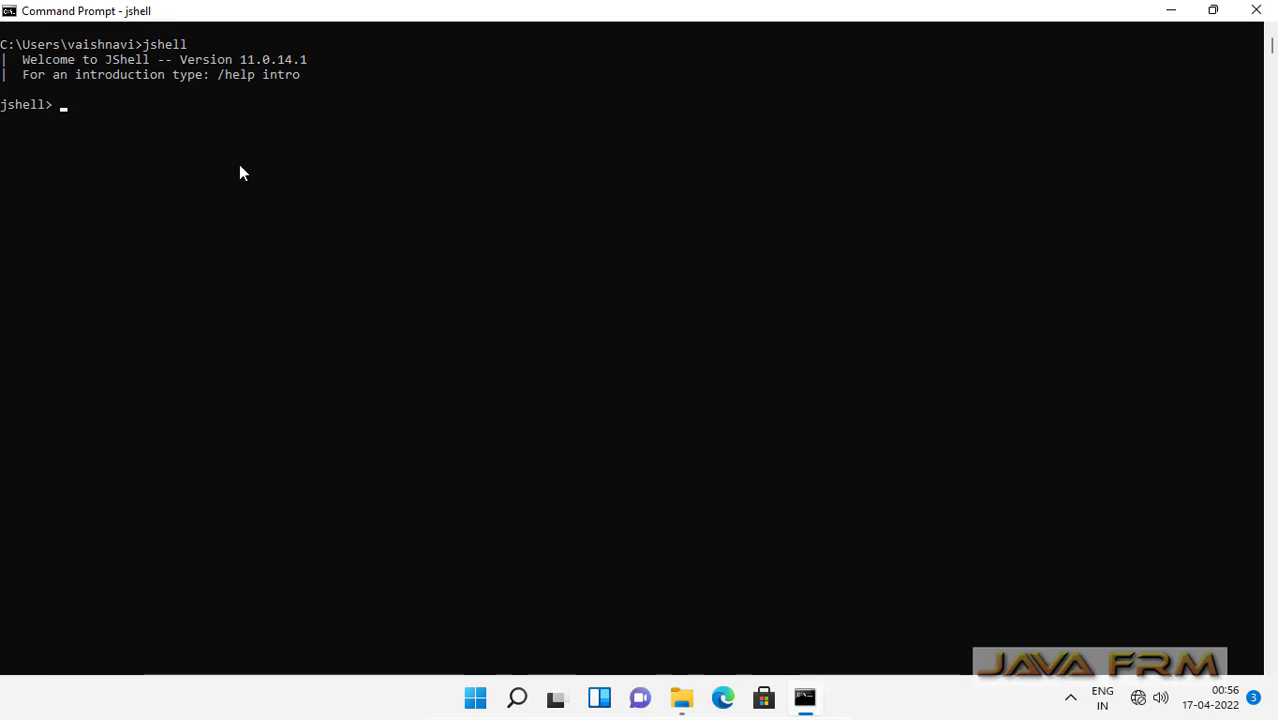
{"action": "key", "text": "Return"}
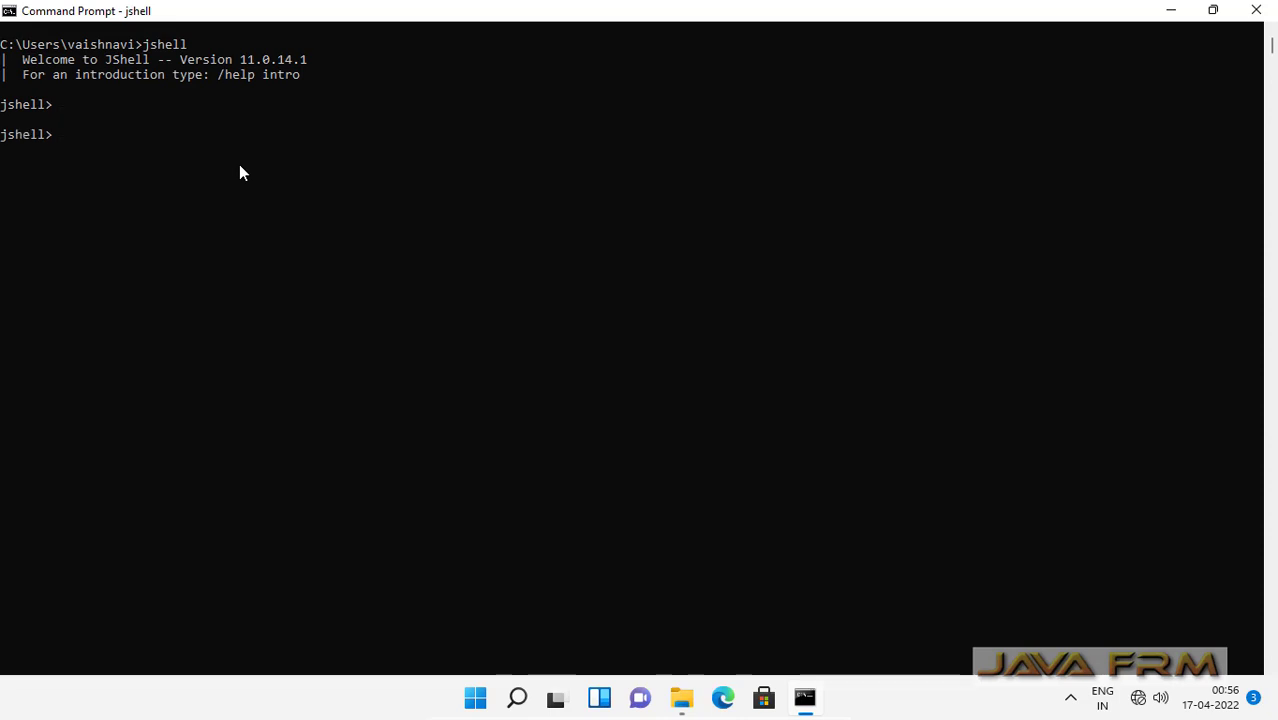